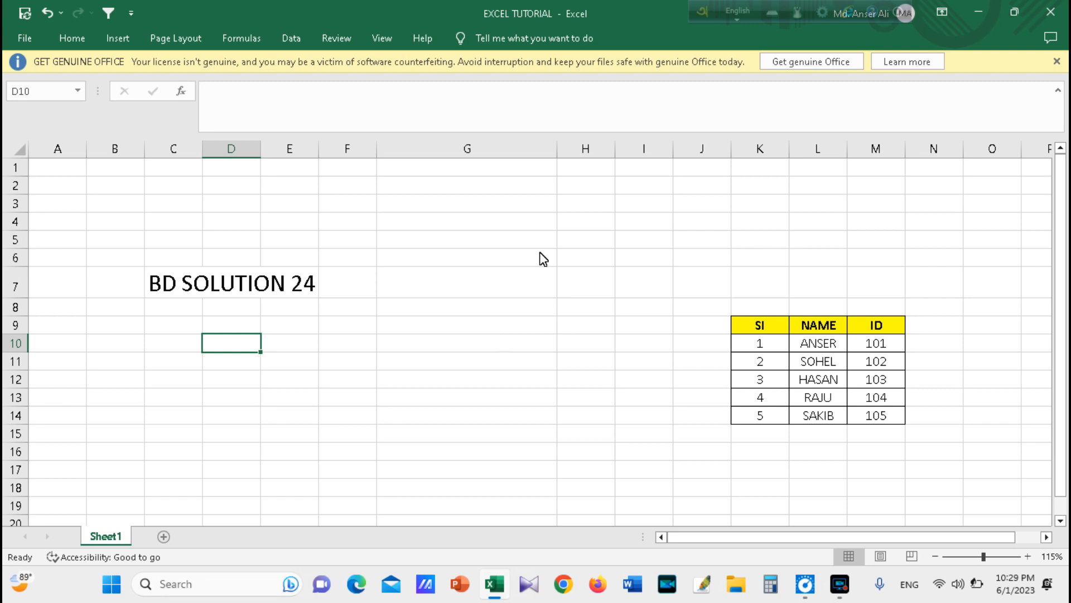
left_click(24, 39)
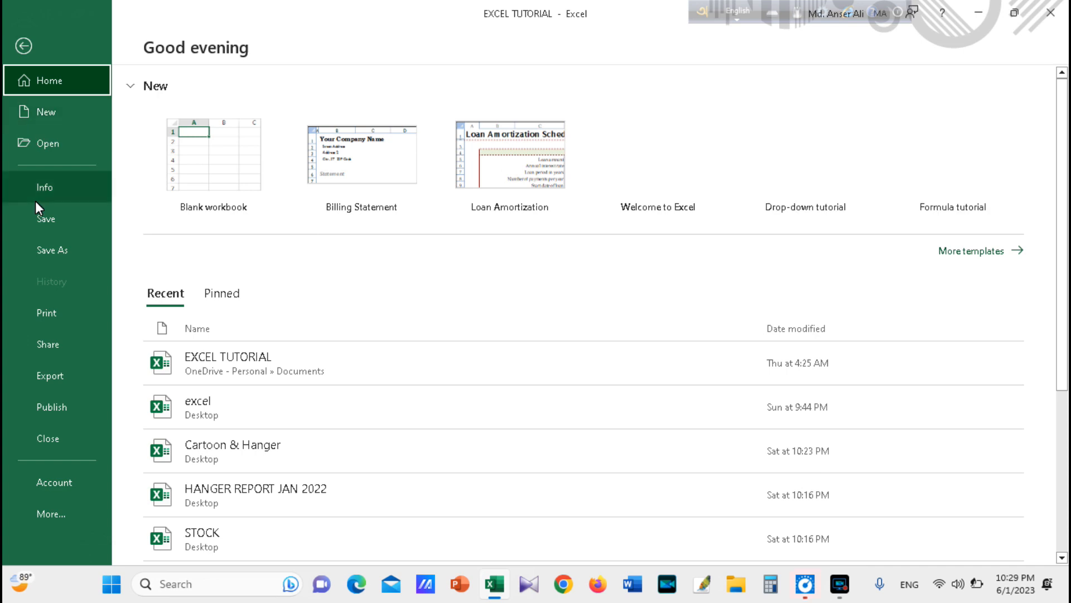
left_click(25, 48)
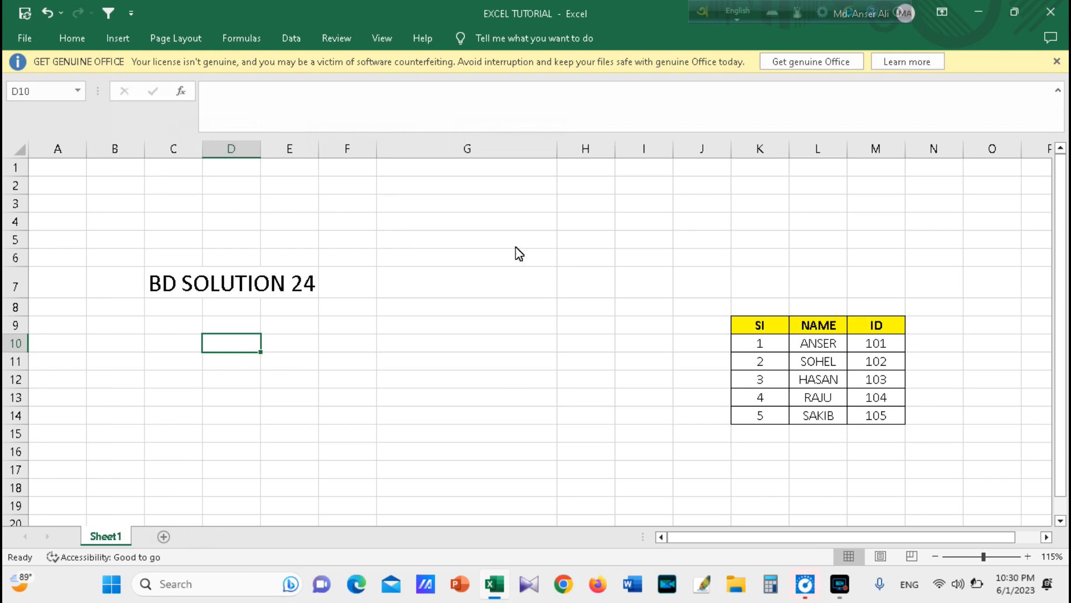
left_click(71, 38)
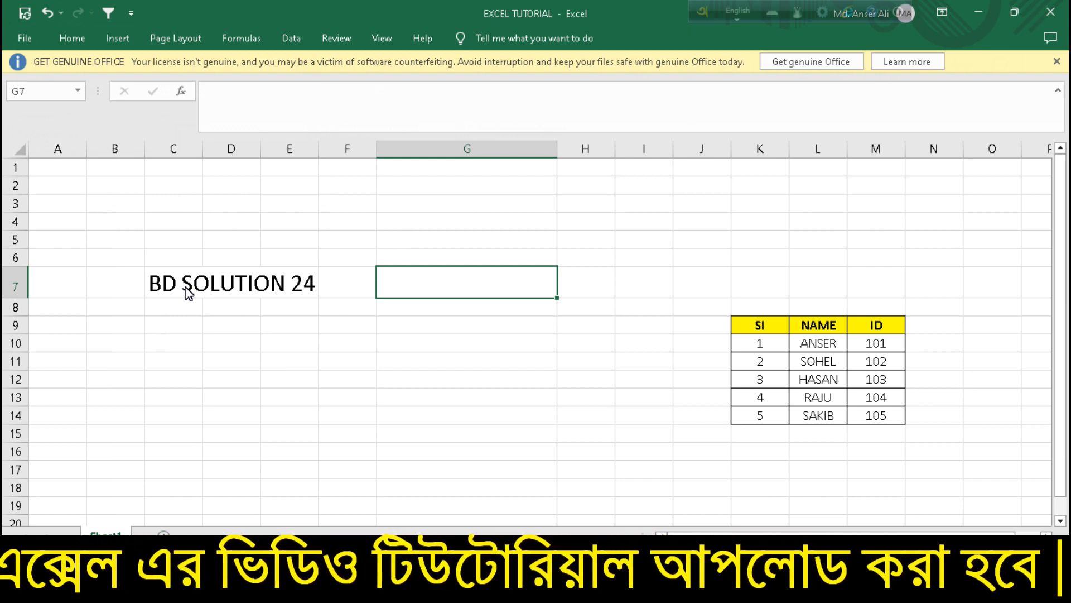
Copy the "BD SOLUTION 24" heading from merged cell C7 and paste it at G4.
left_click(254, 296)
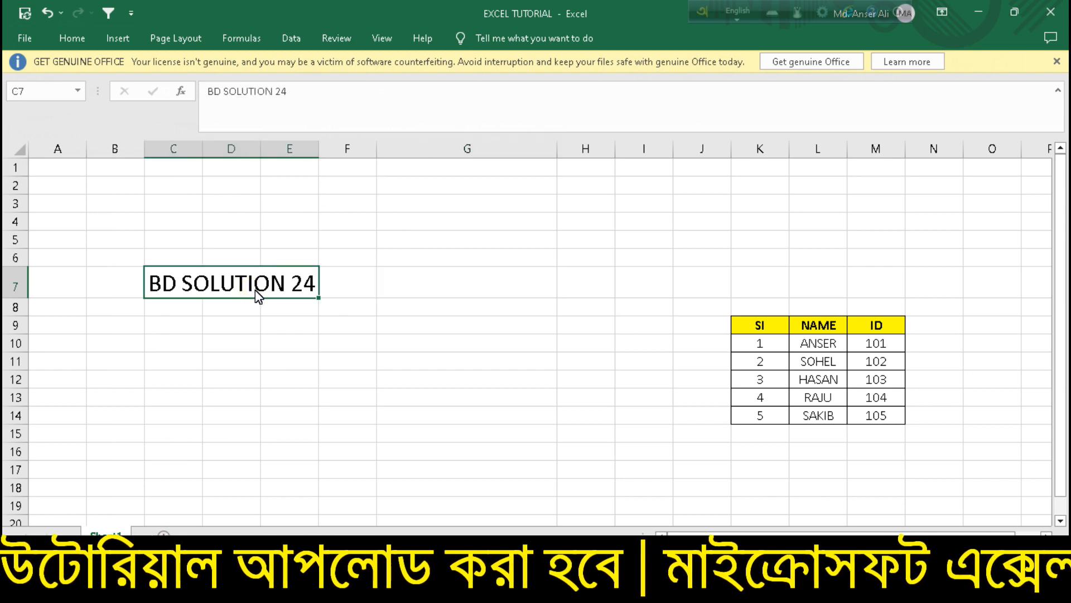
left_click(75, 42)
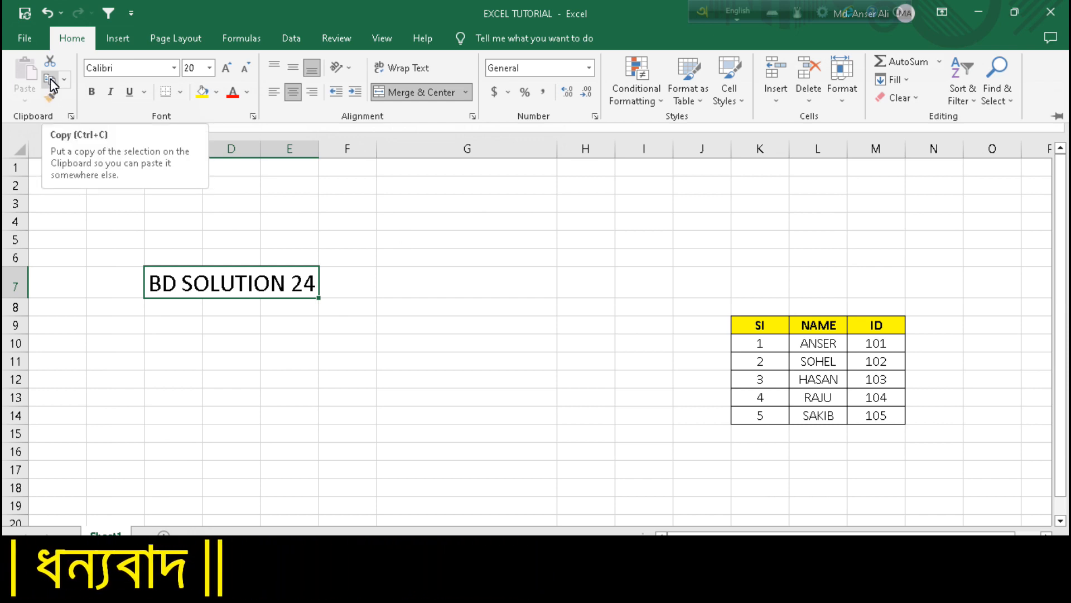
left_click(50, 82)
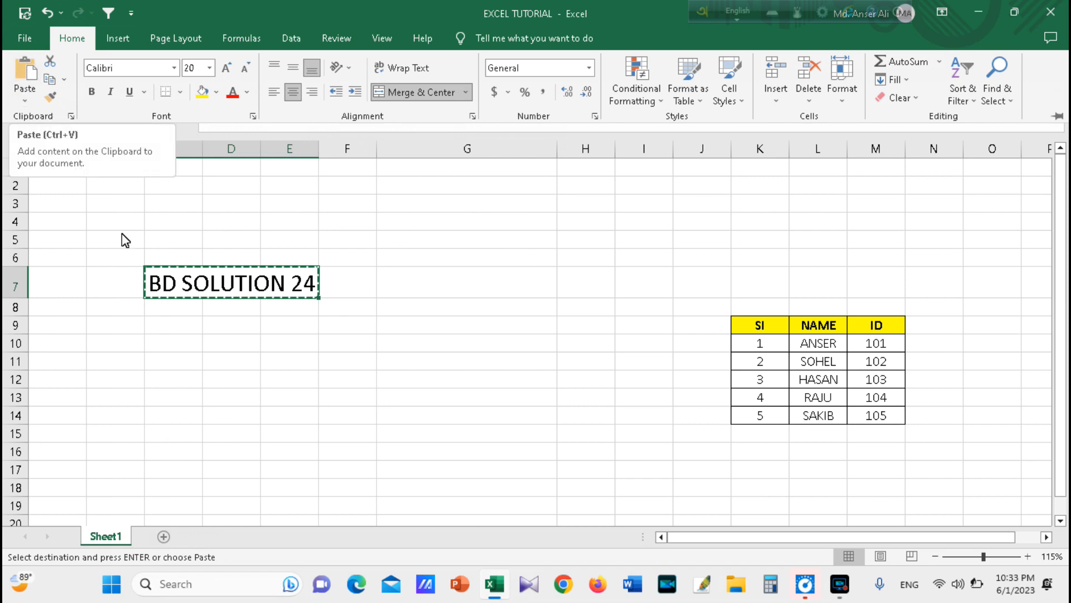
left_click(509, 226)
left_click(509, 226)
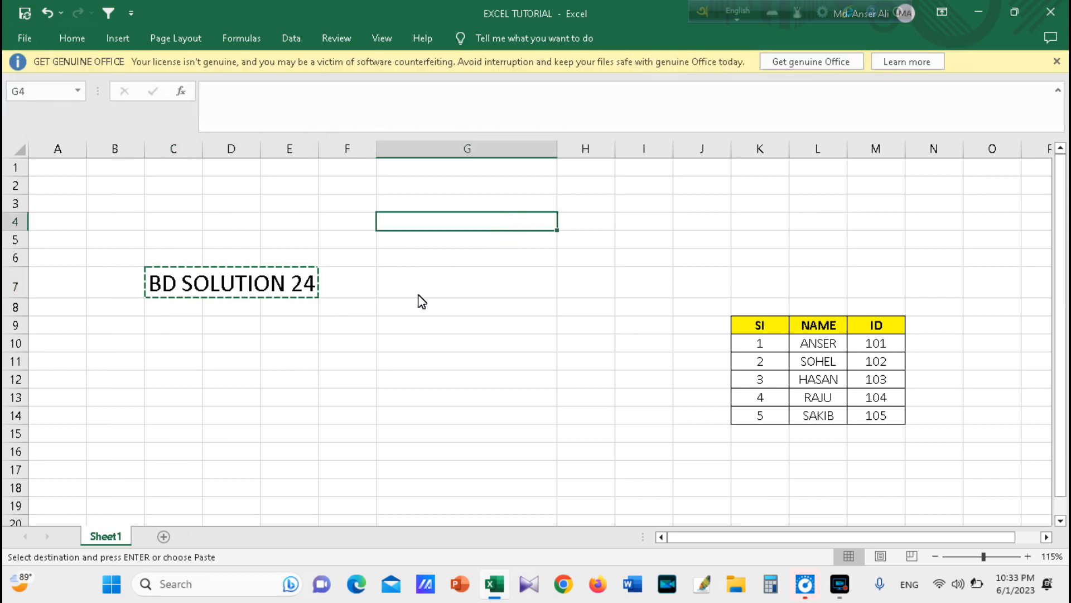
left_click(72, 38)
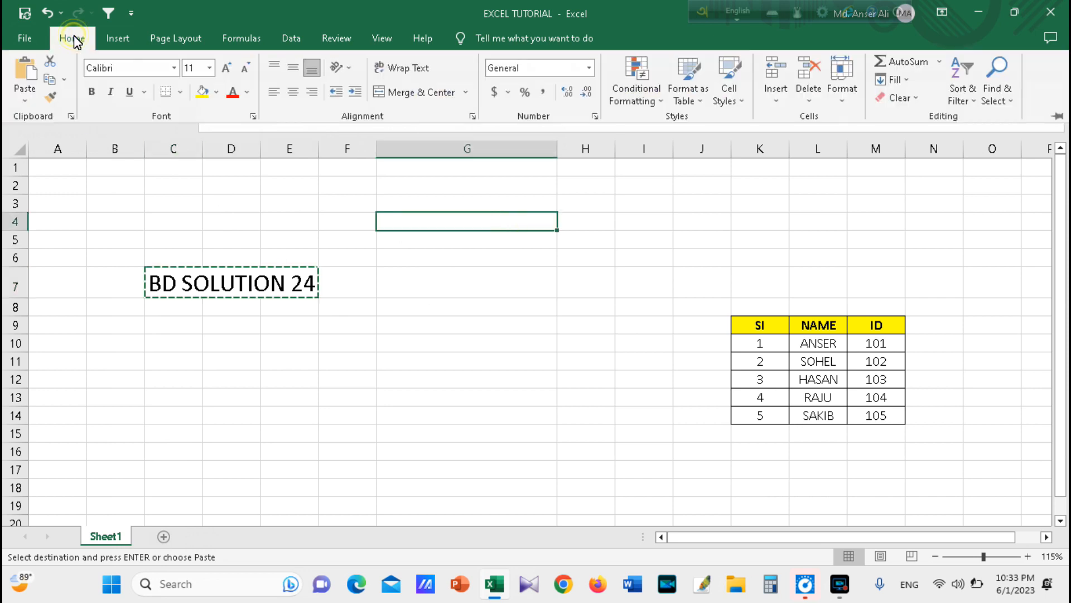
left_click(25, 74)
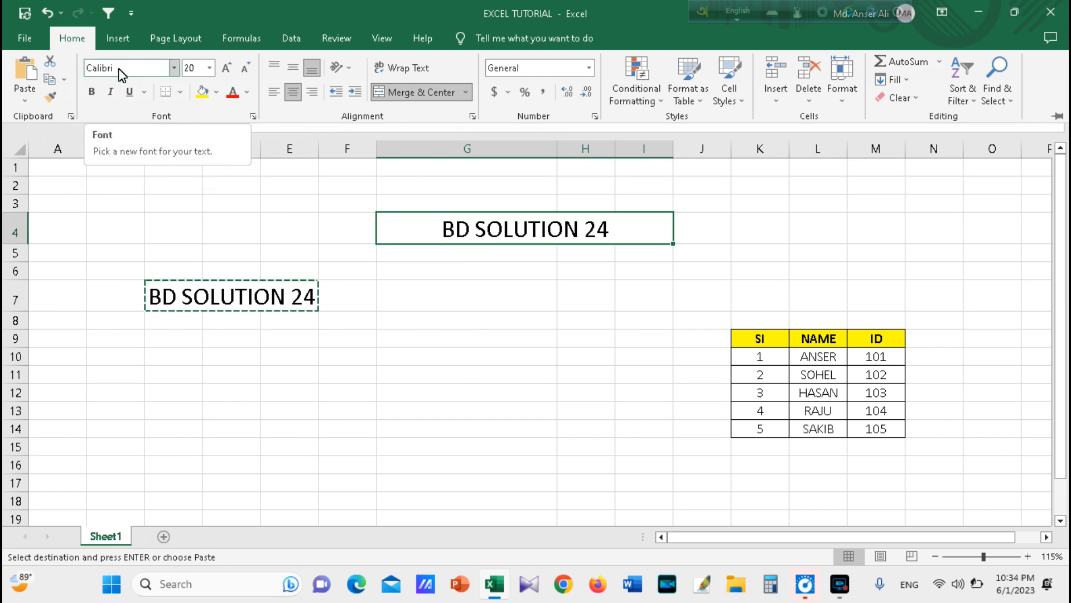
left_click(174, 69)
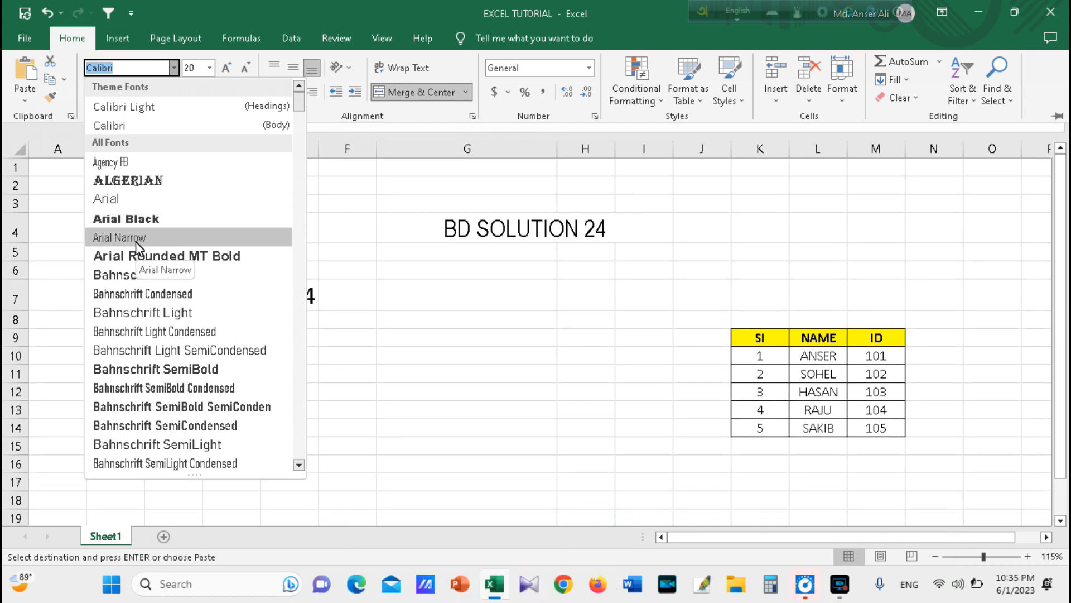
scroll(130, 368, "down", 5)
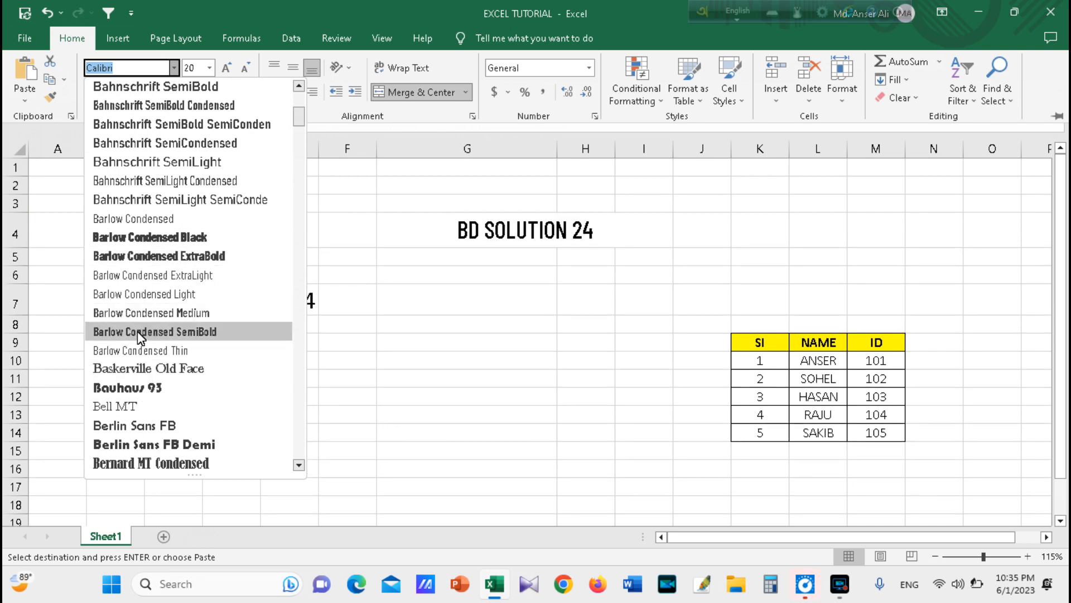
left_click(377, 308)
left_click(377, 308)
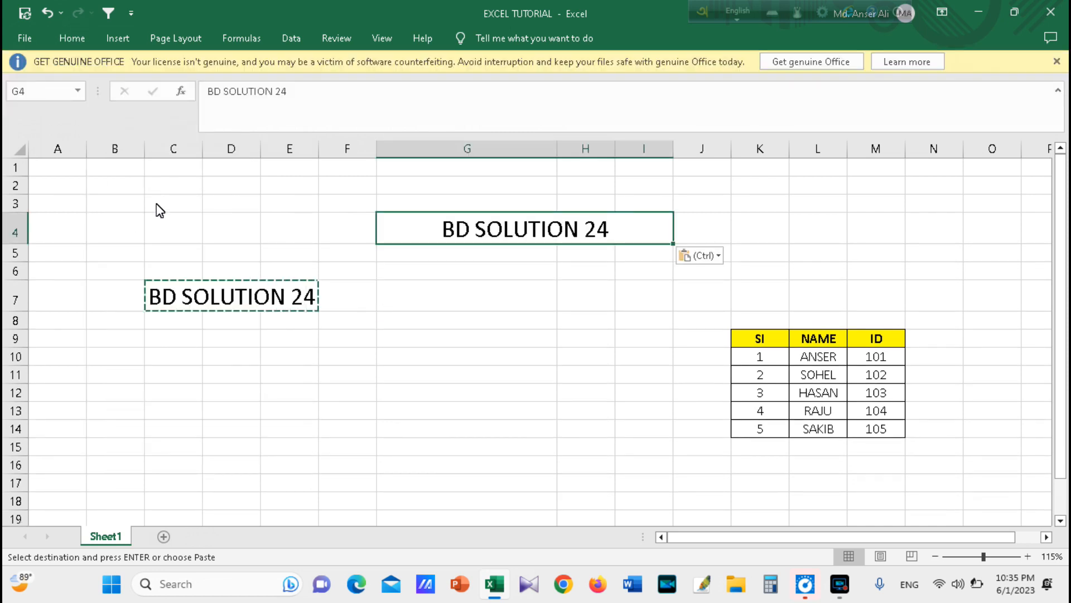
left_click(78, 40)
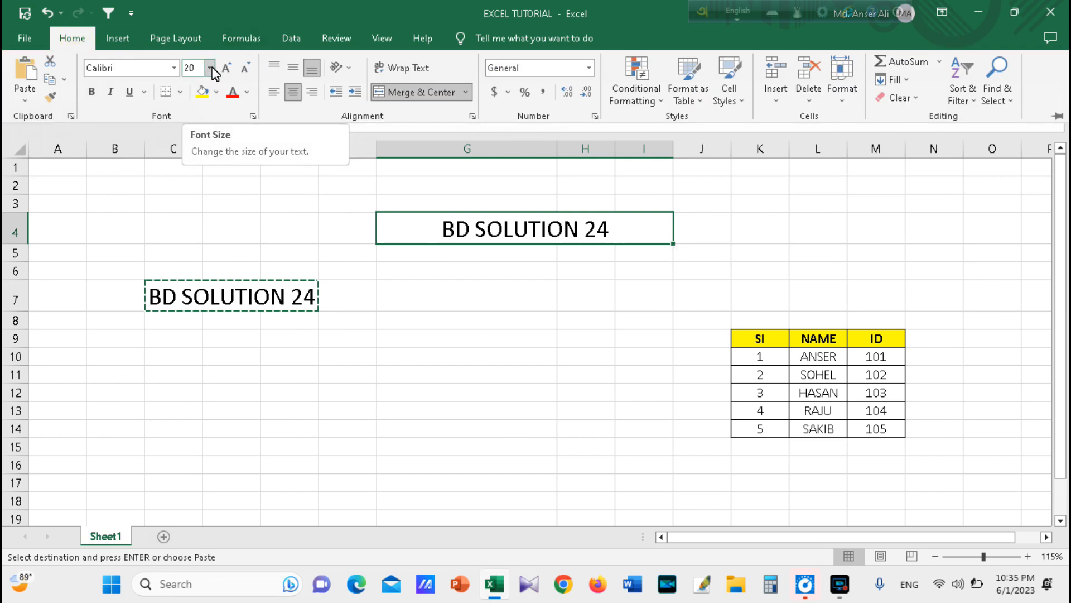
left_click(211, 68)
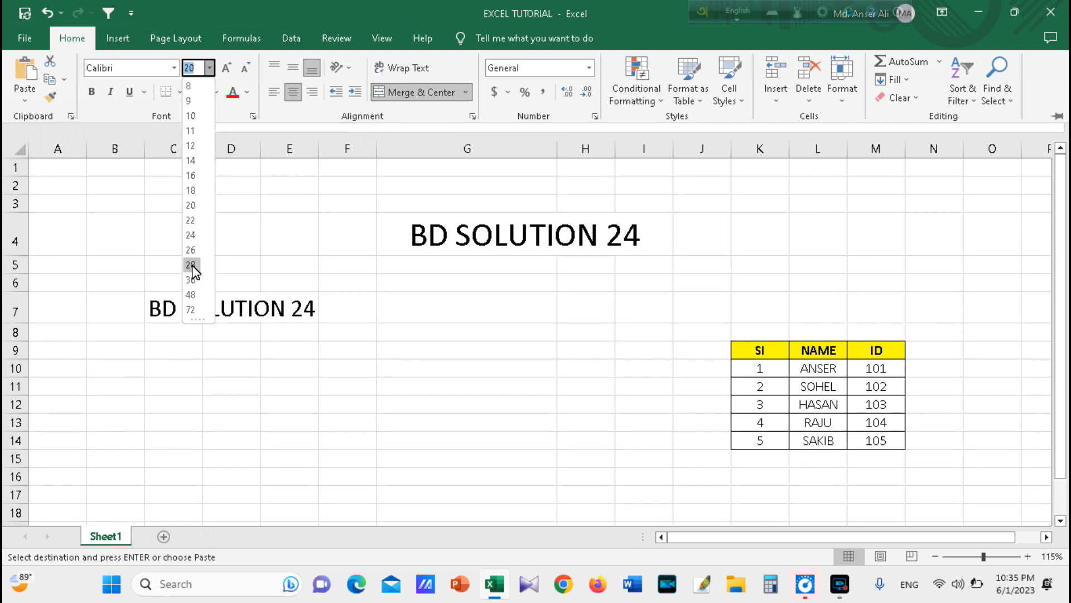
left_click(259, 228)
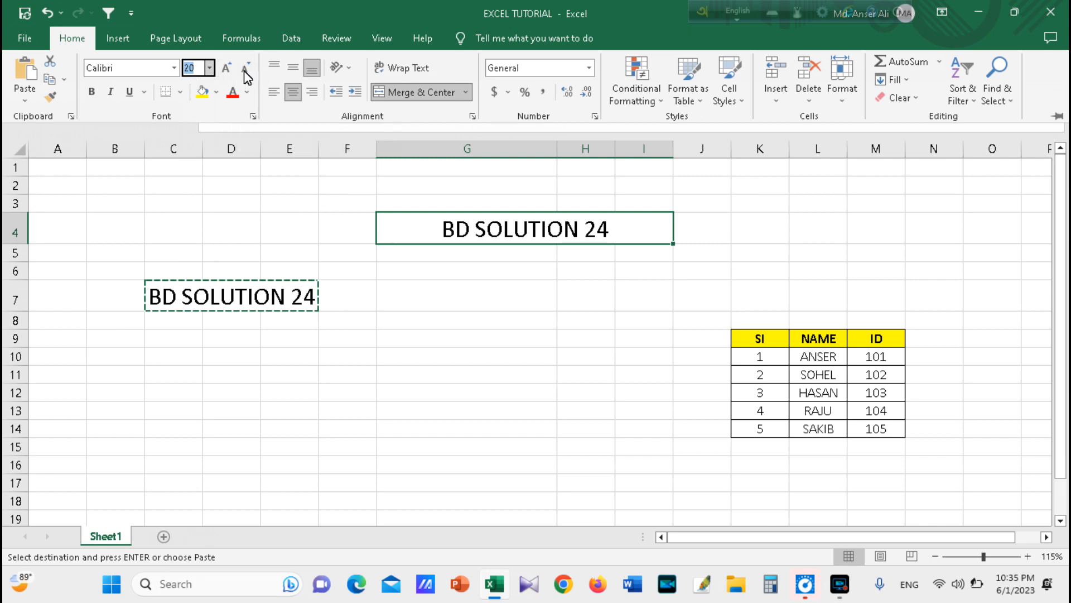
Increase the G4 heading's font size two steps to 24, and reduce it back to 20.
left_click(228, 71)
left_click(227, 72)
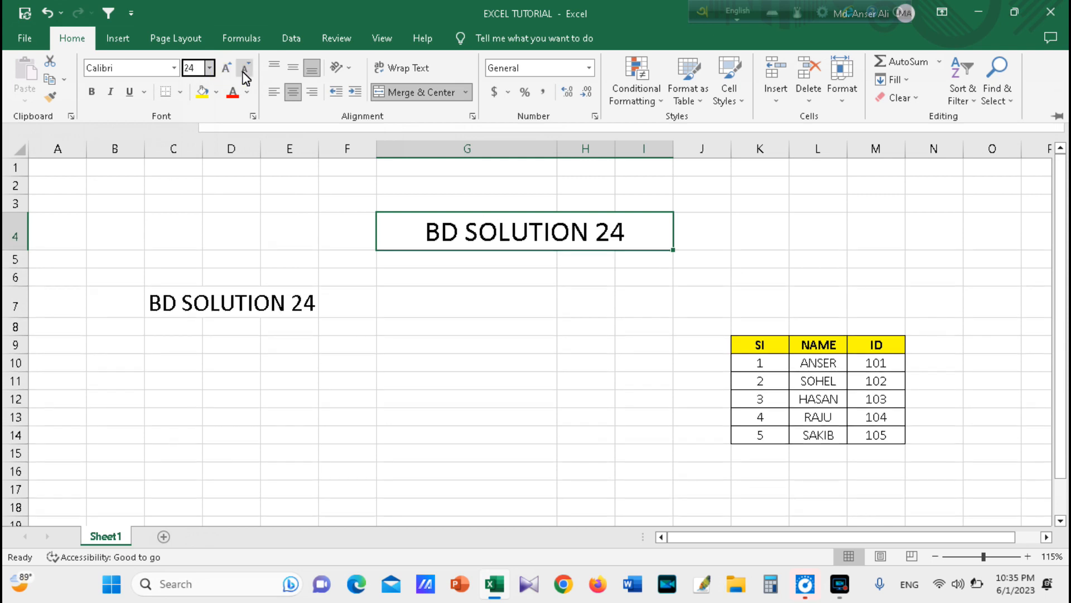
left_click(245, 70)
left_click(245, 70)
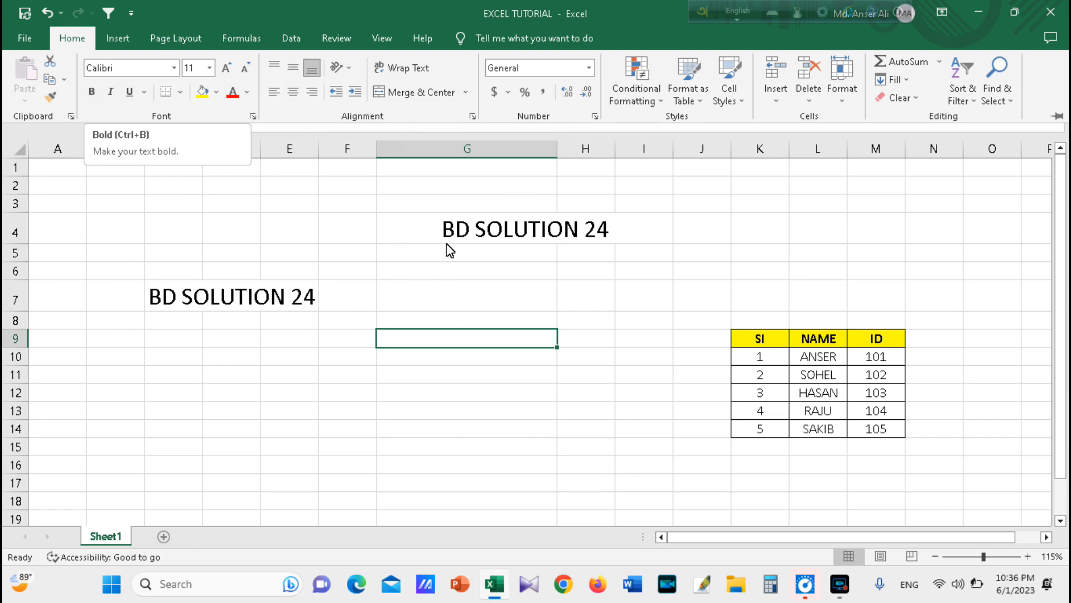
Make the "BD SOLUTION 24" heading in C7 bold and italic.
left_click(291, 294)
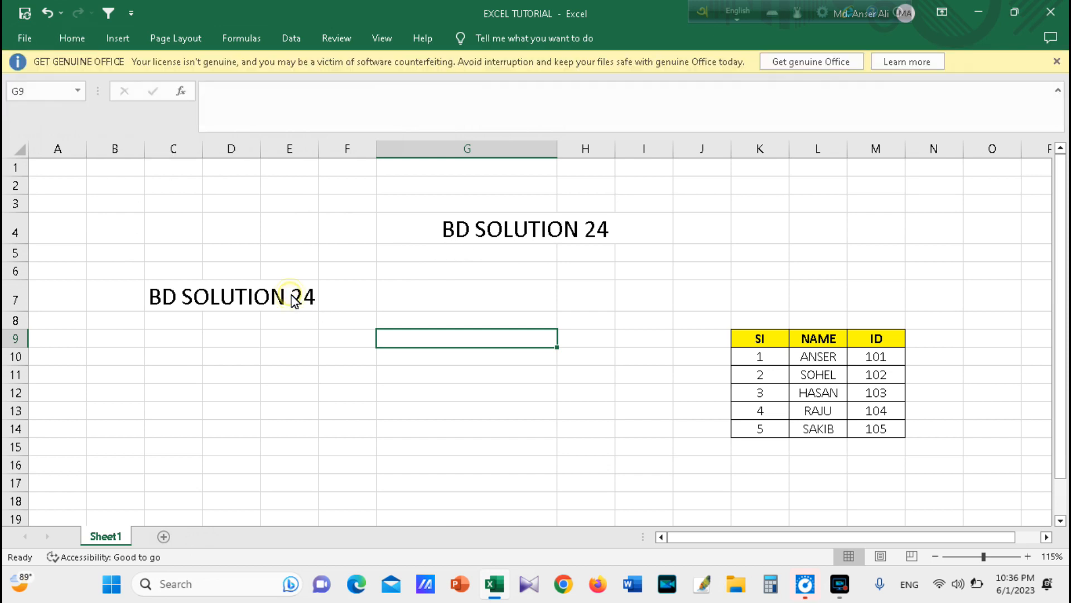
left_click(262, 306)
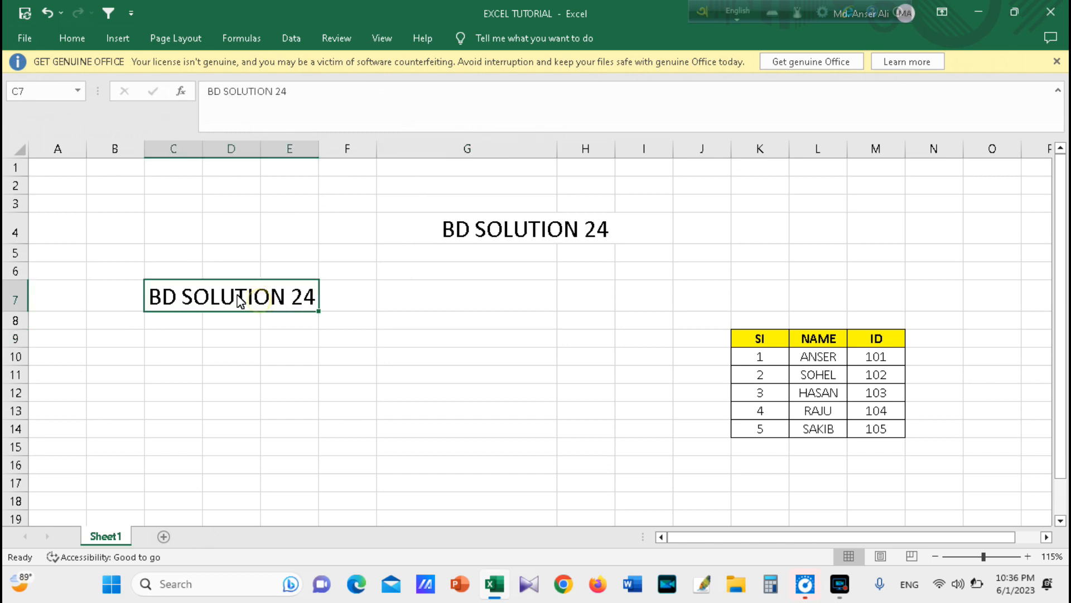
left_click(73, 38)
left_click(91, 94)
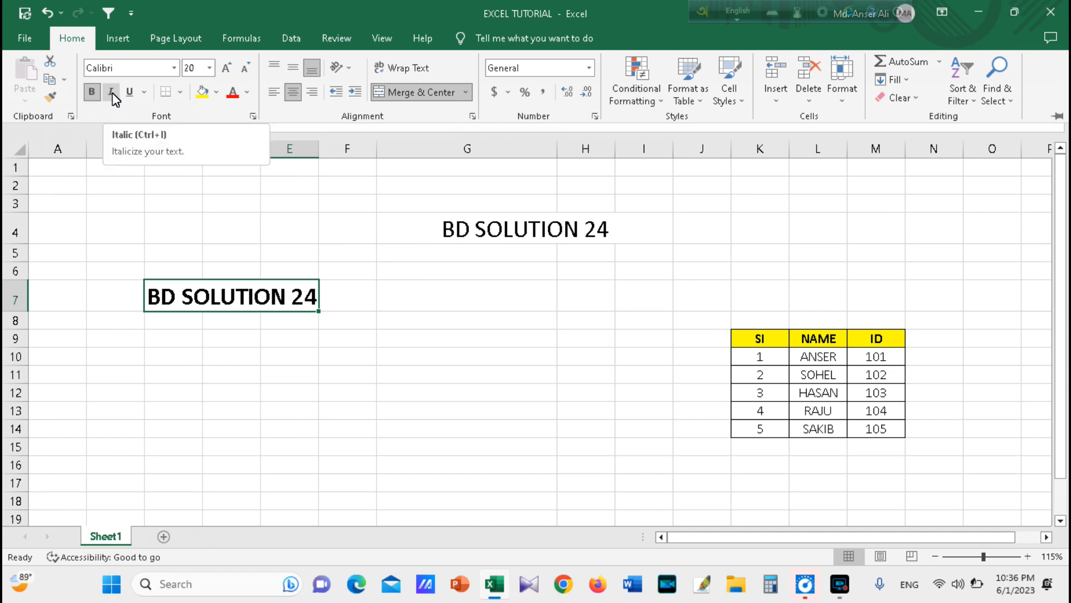
left_click(112, 93)
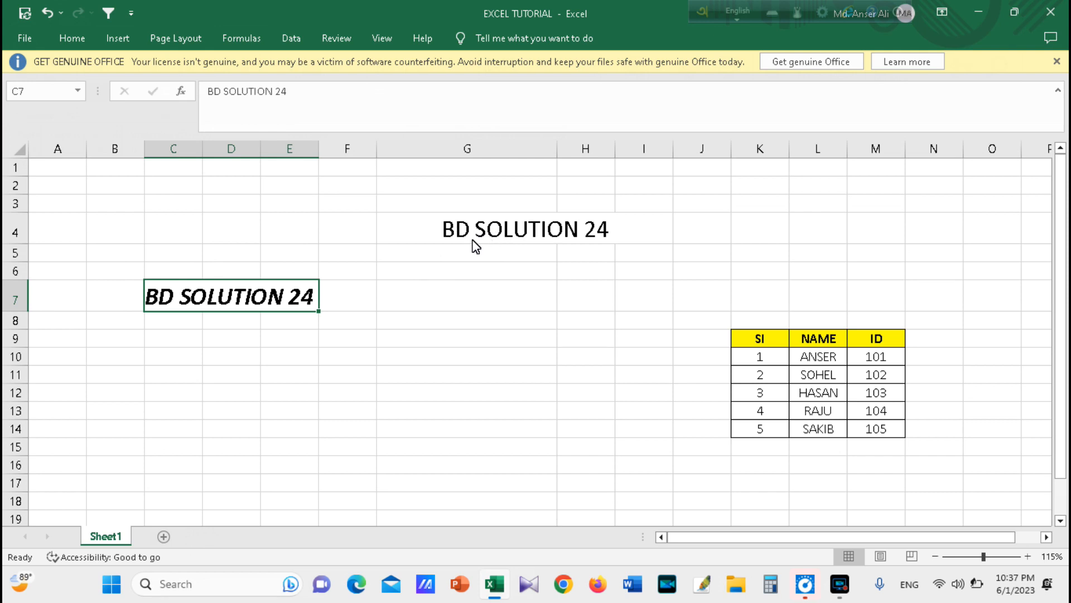
Apply a single underline to the "BD SOLUTION 24" heading in G4.
left_click(502, 237)
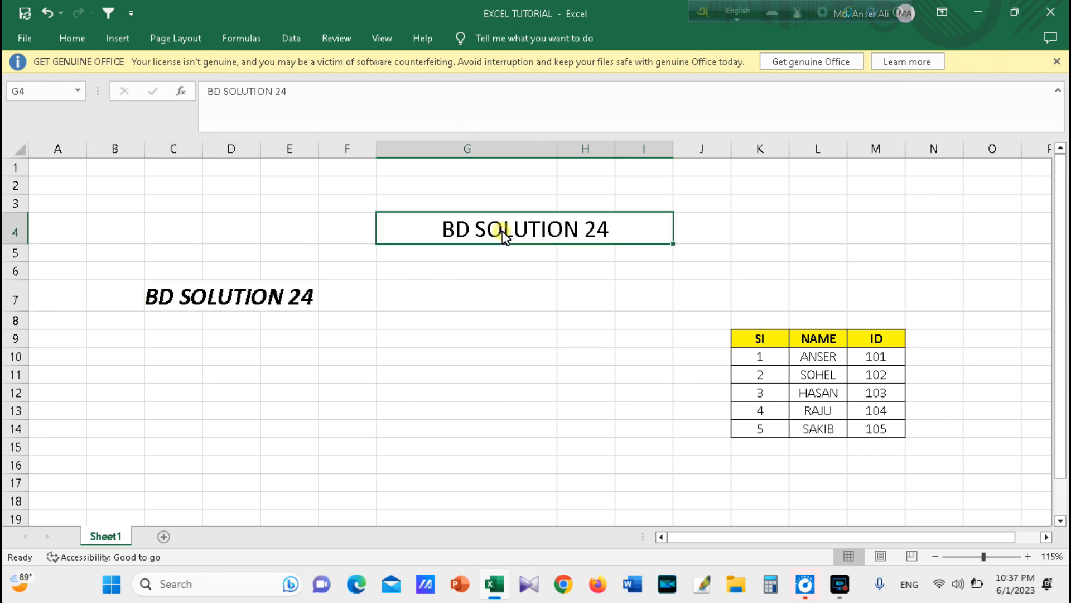
left_click(68, 39)
left_click(130, 92)
left_click(427, 287)
left_click(483, 295)
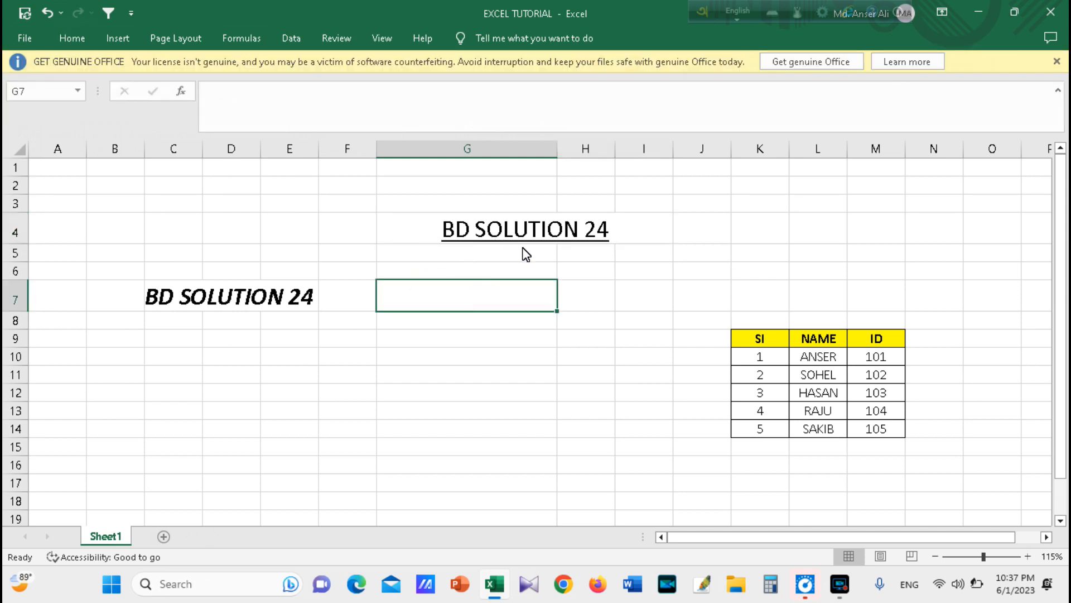
Change the underline of the G4 heading to Double Underline.
left_click(553, 230)
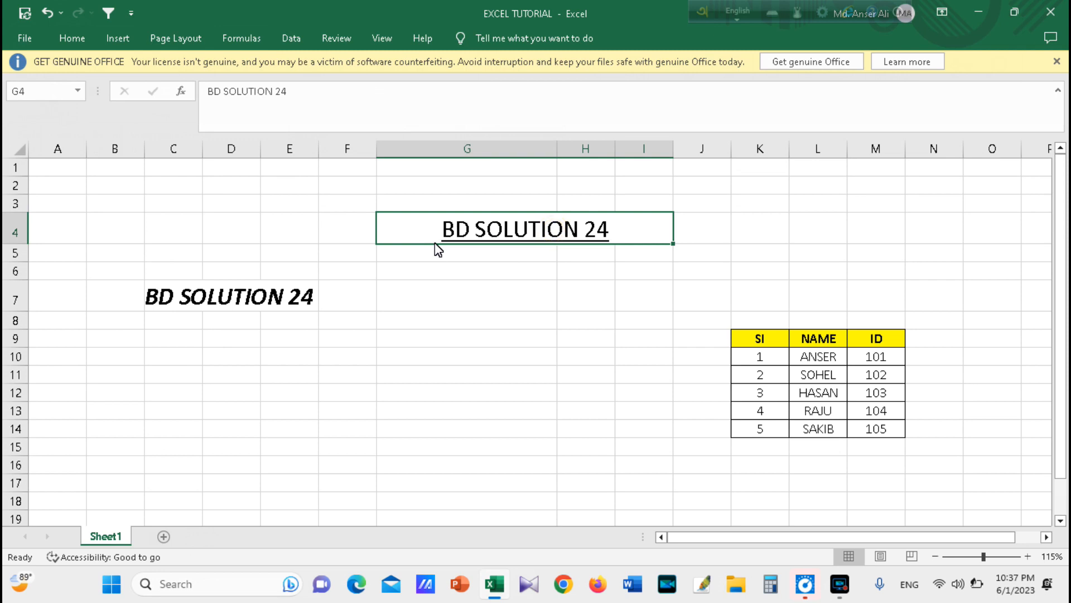
left_click(70, 39)
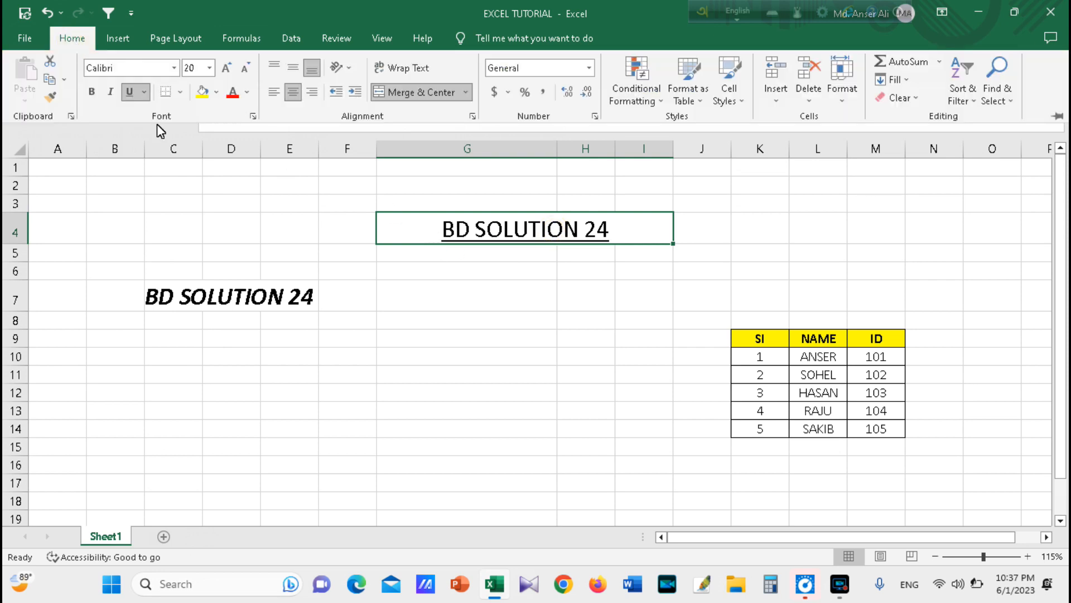
left_click(145, 91)
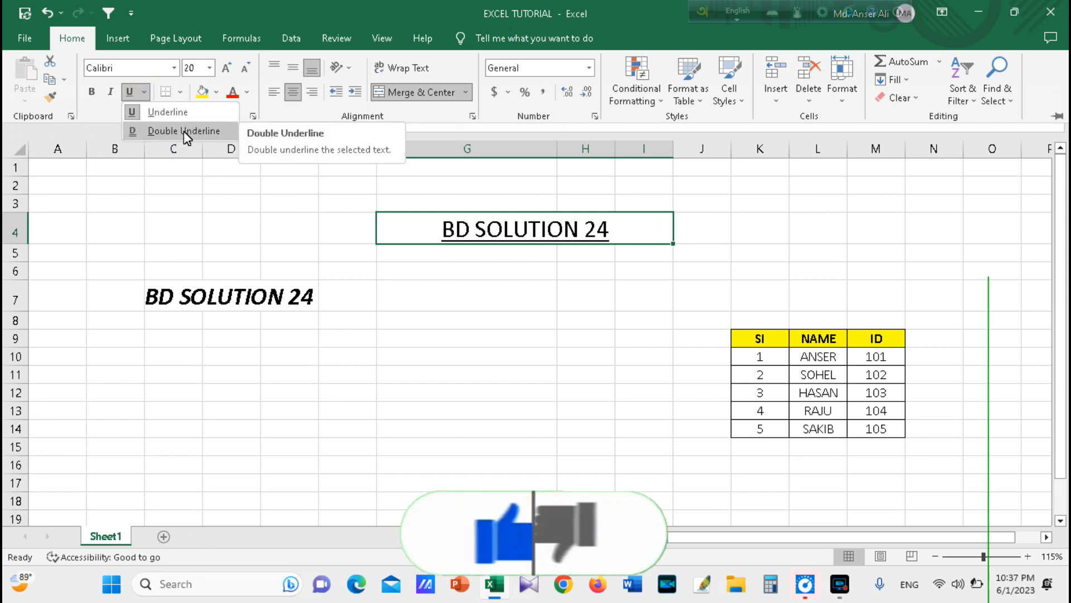
left_click(183, 132)
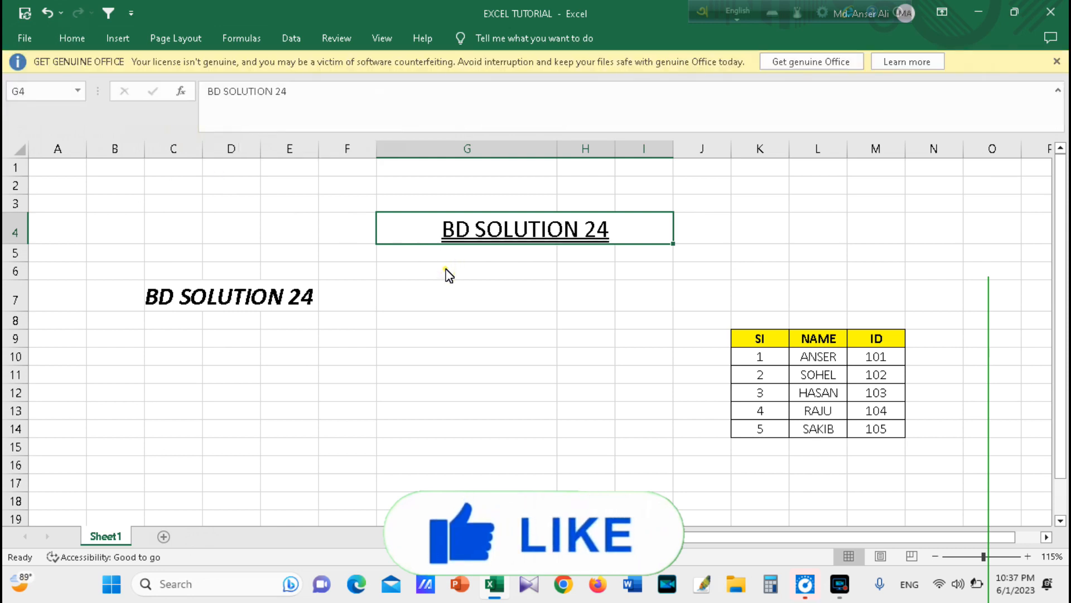
left_click(449, 273)
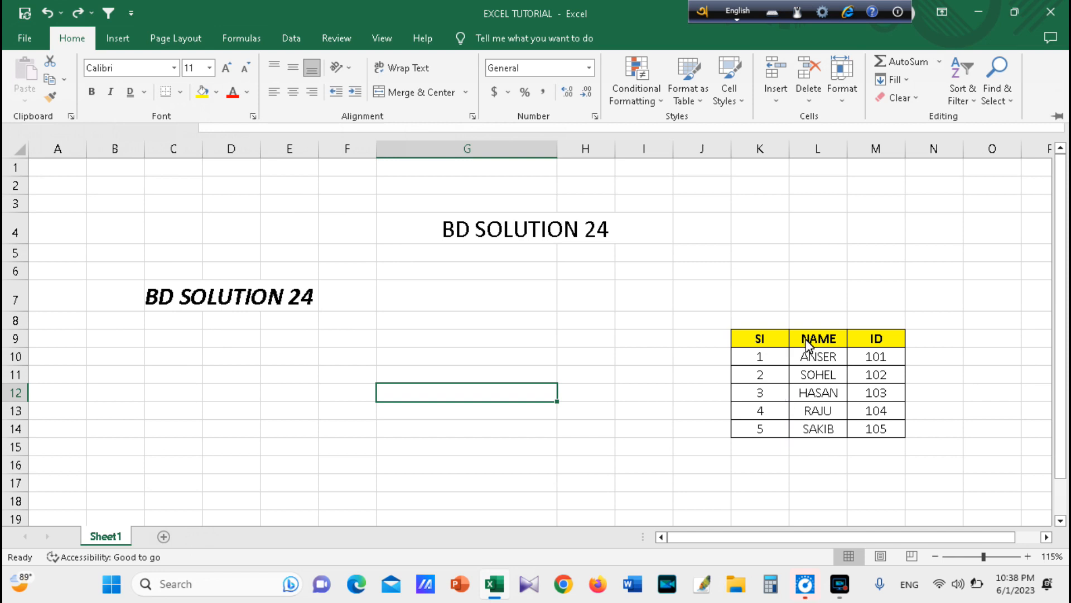
Remove all borders from the SI, NAME and ID table in K9:M14.
left_click(750, 336)
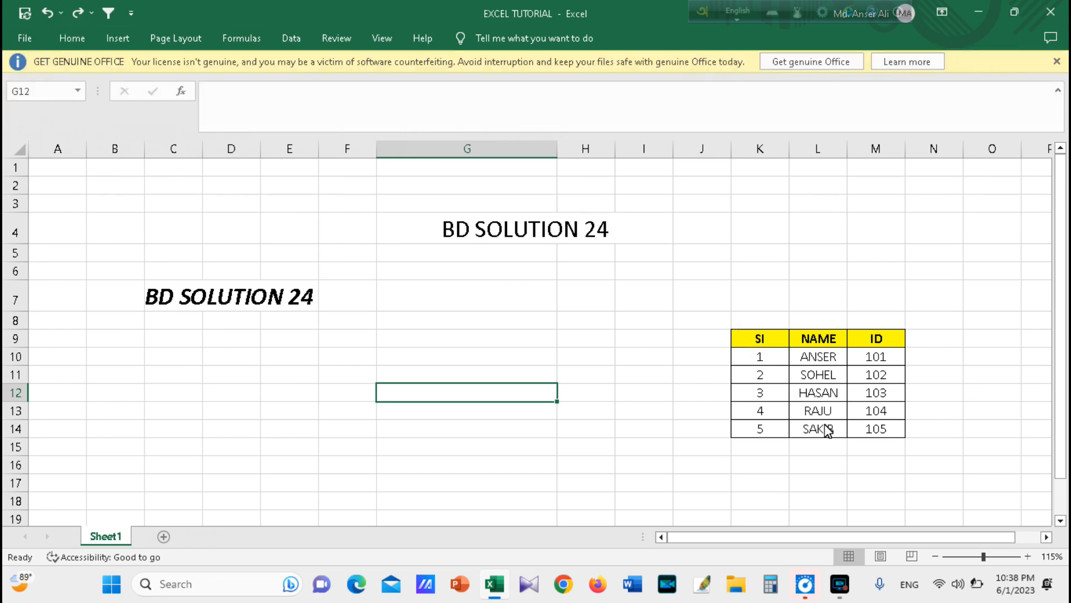
left_click_drag(750, 336, 872, 427)
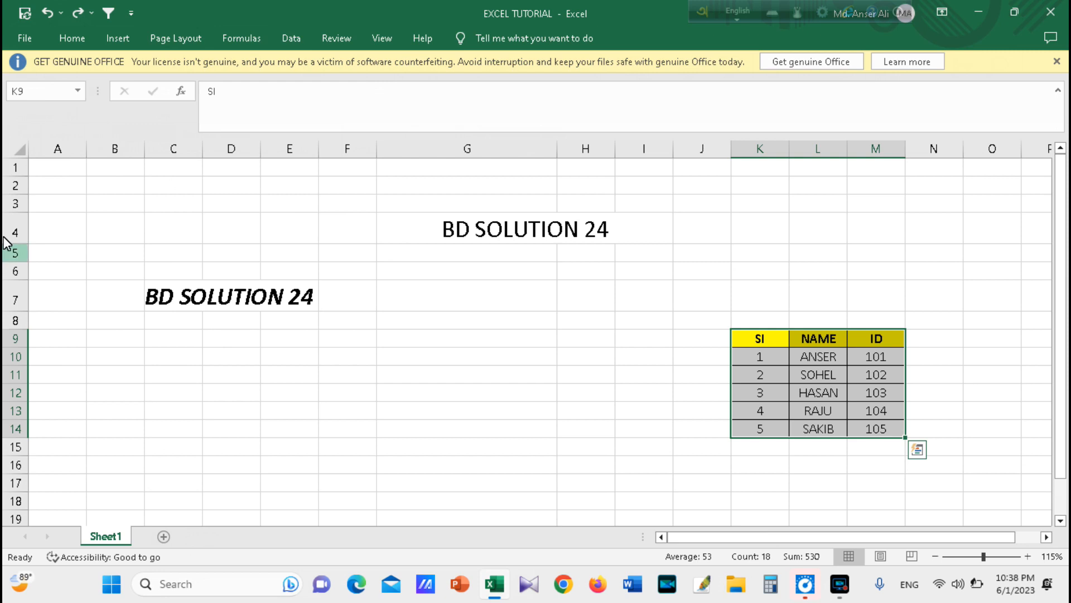
left_click(72, 38)
left_click(180, 92)
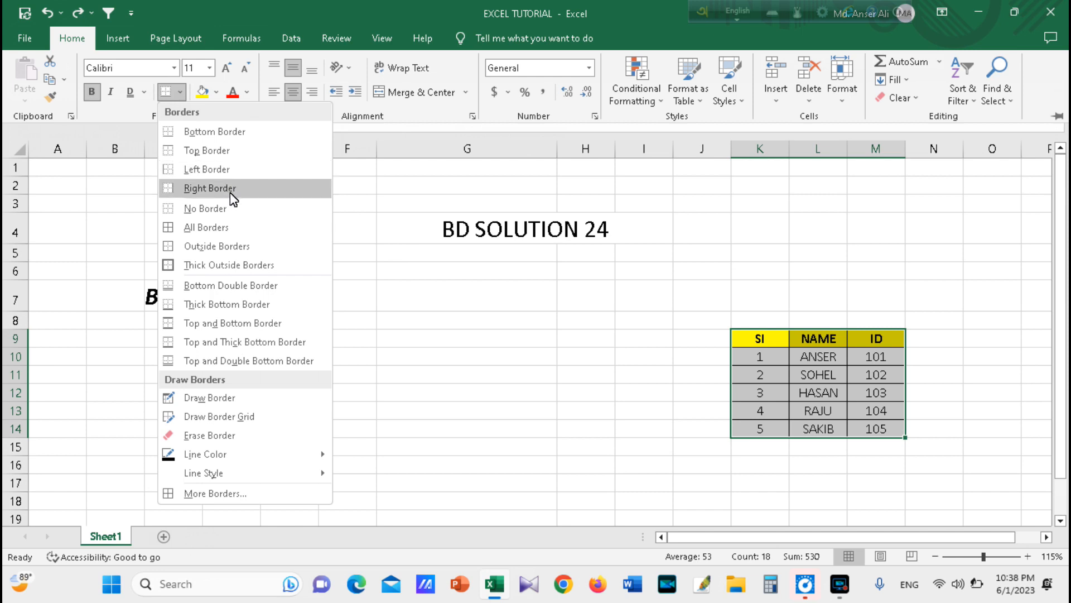
left_click(206, 213)
key("ctrl+F1")
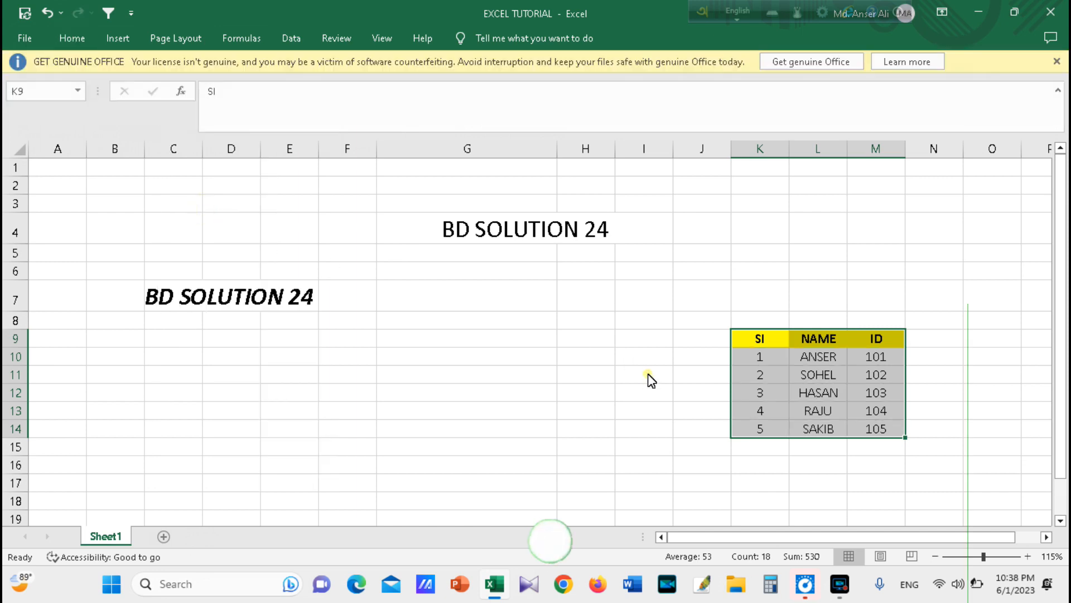
left_click(693, 359)
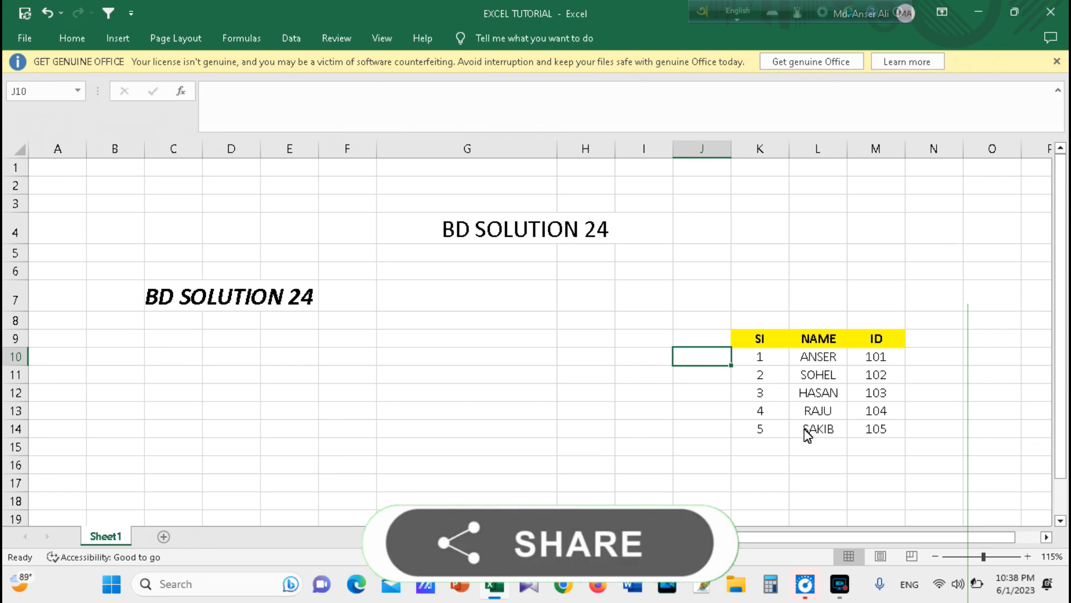
Apply All Borders to the SI, NAME and ID table in K9:M14.
left_click_drag(759, 341, 890, 435)
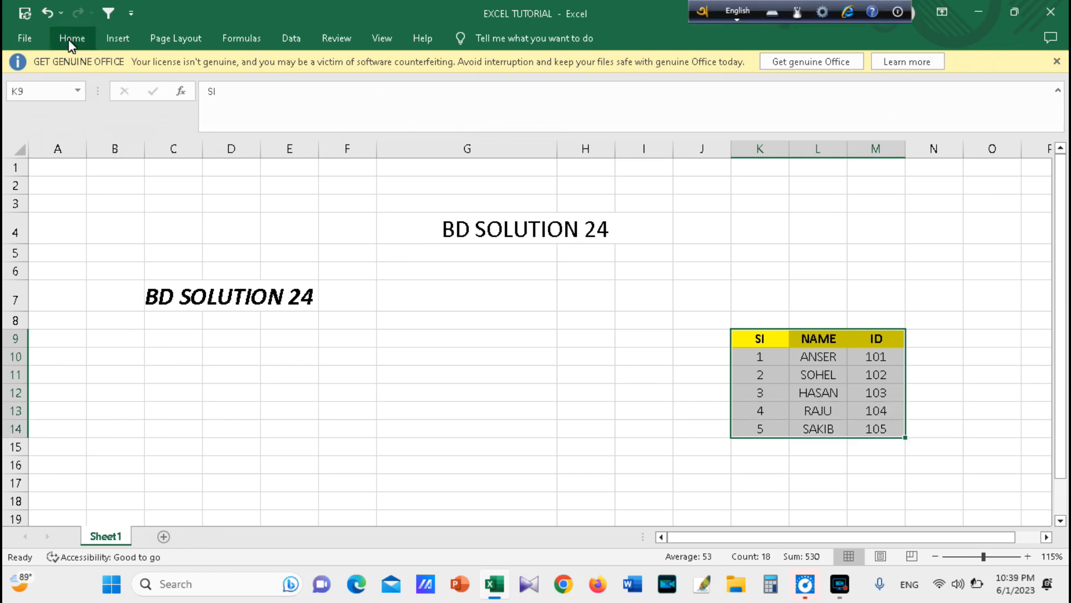
left_click(70, 39)
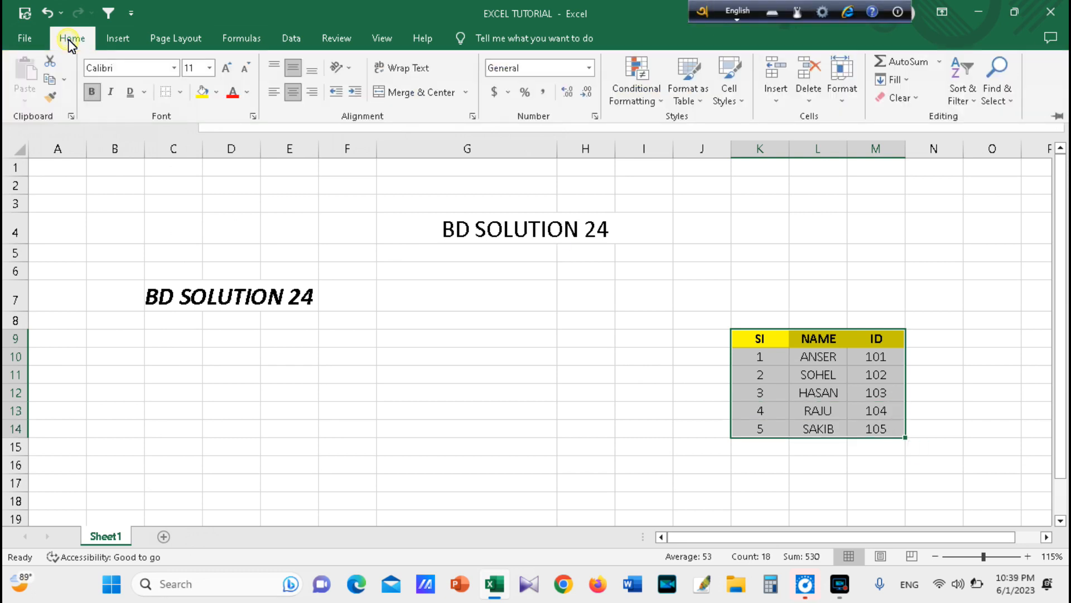
left_click(180, 93)
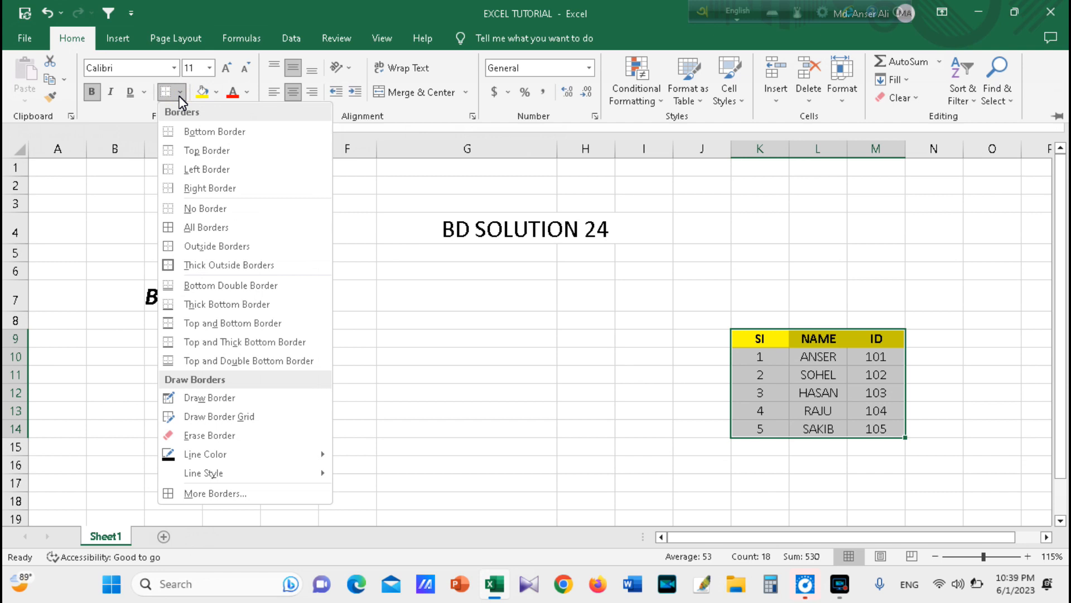
left_click(220, 229)
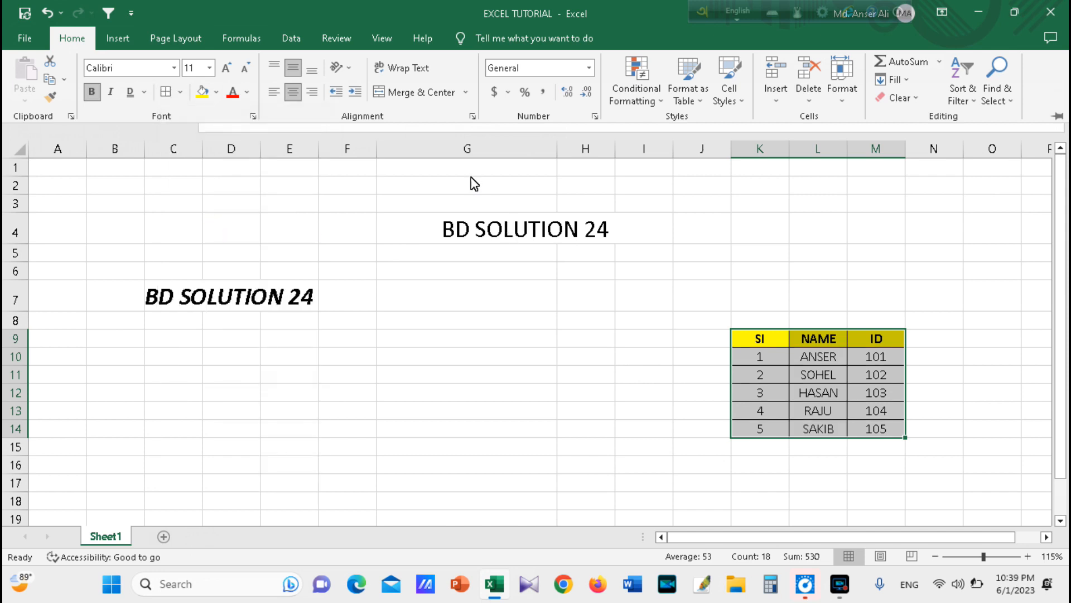
left_click(574, 292)
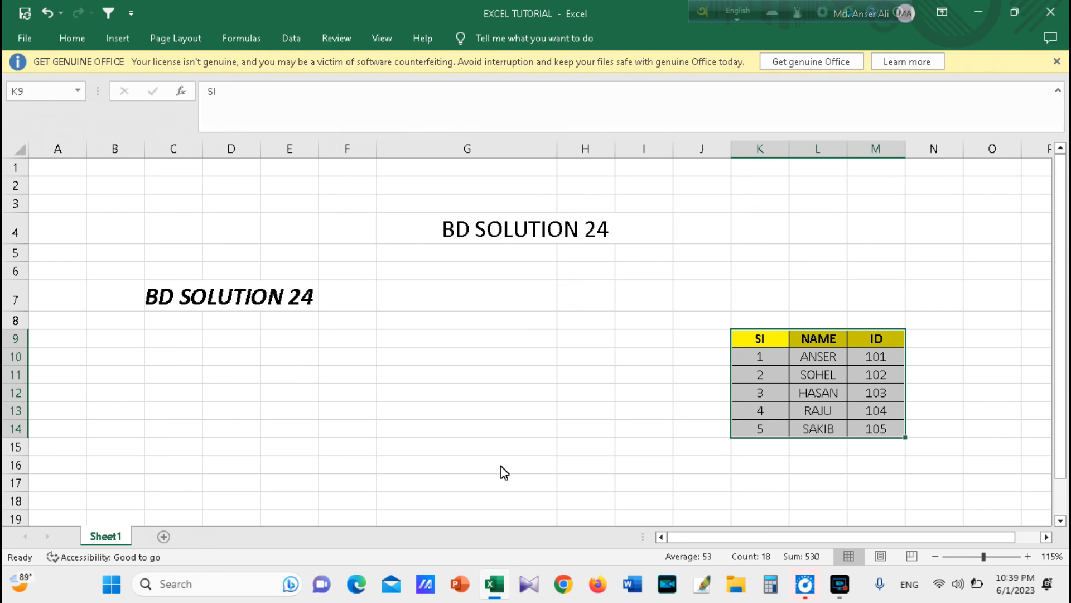
left_click(653, 410)
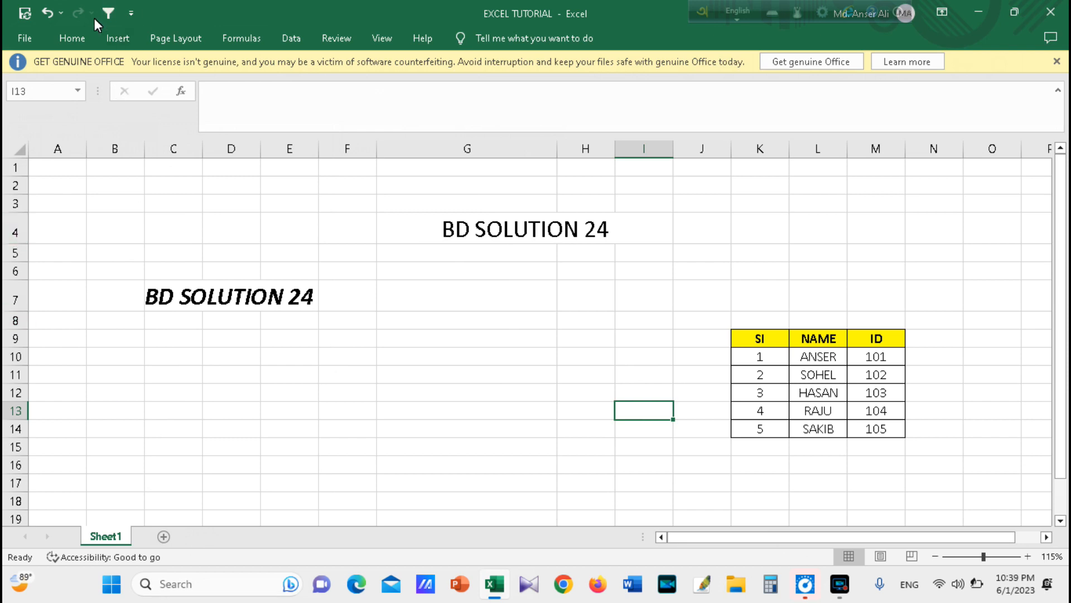
left_click(72, 39)
left_click(144, 91)
left_click(180, 91)
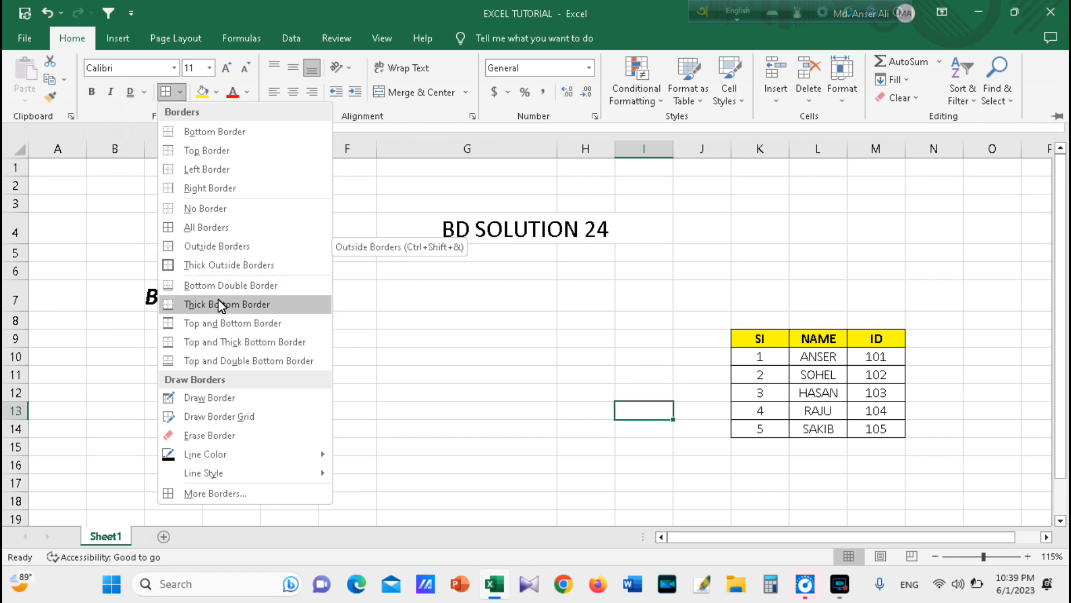
left_click(372, 274)
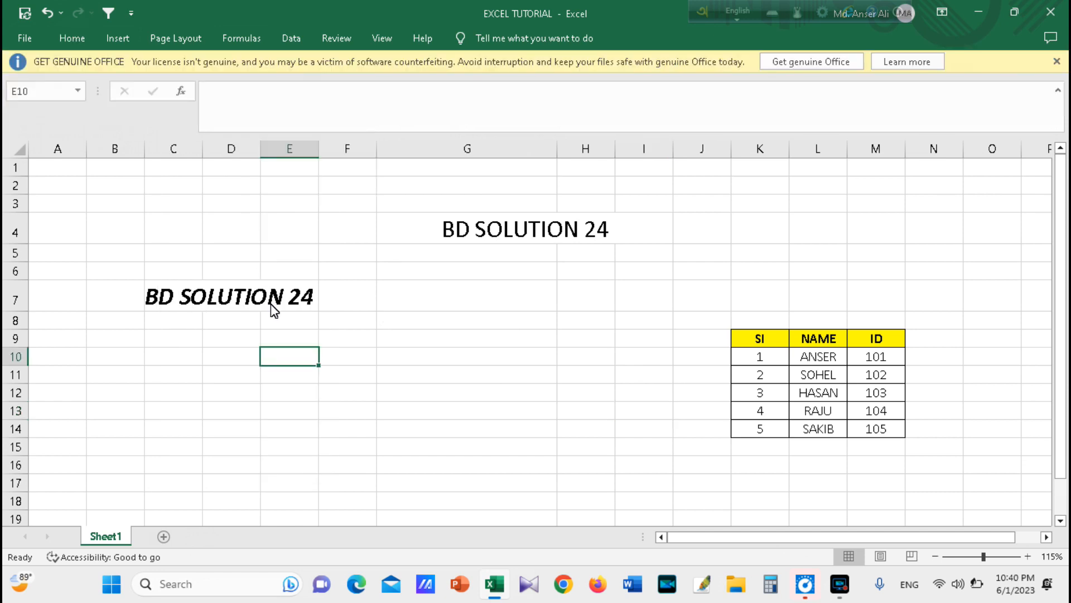
Fill the merged "BD SOLUTION 24" heading cell C7 with the standard light blue color.
left_click(216, 310)
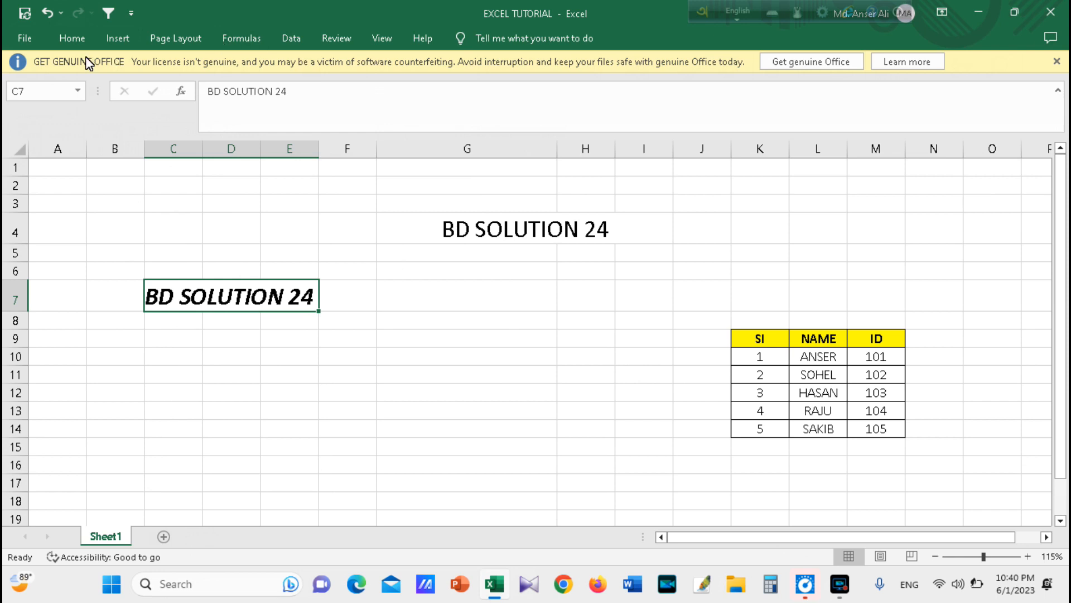
left_click(84, 38)
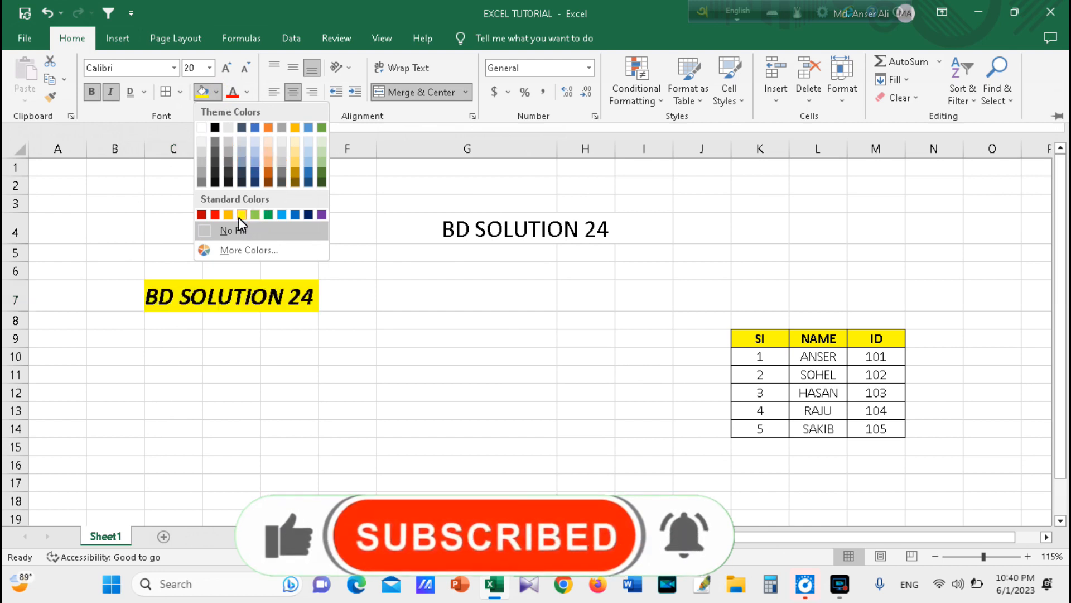
left_click(281, 214)
left_click(319, 399)
left_click(239, 356)
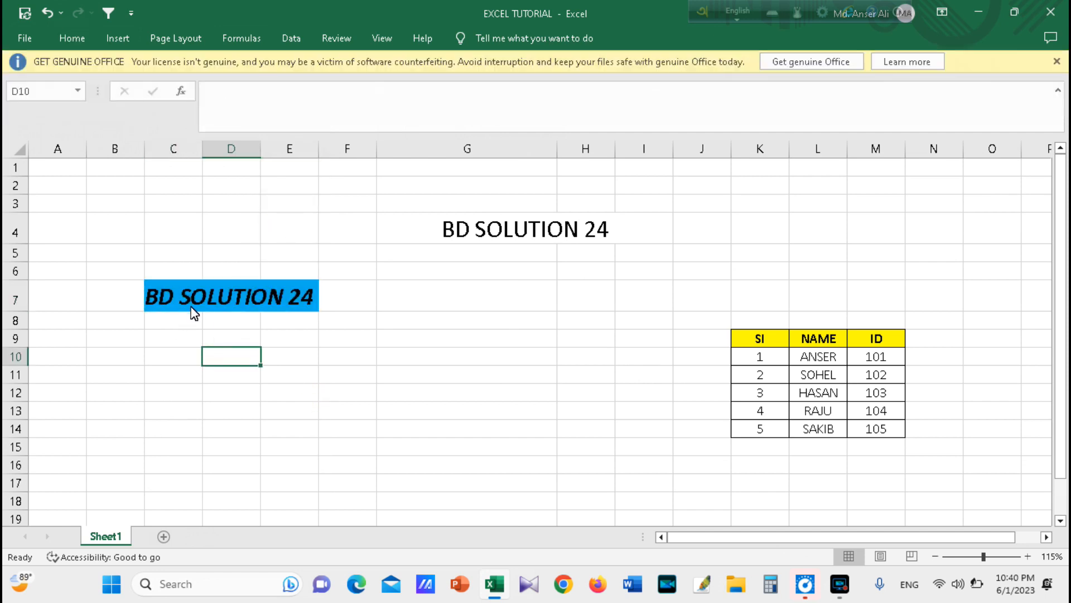
Set the font color of the "BD SOLUTION 24" heading in G4 to standard red.
left_click(476, 241)
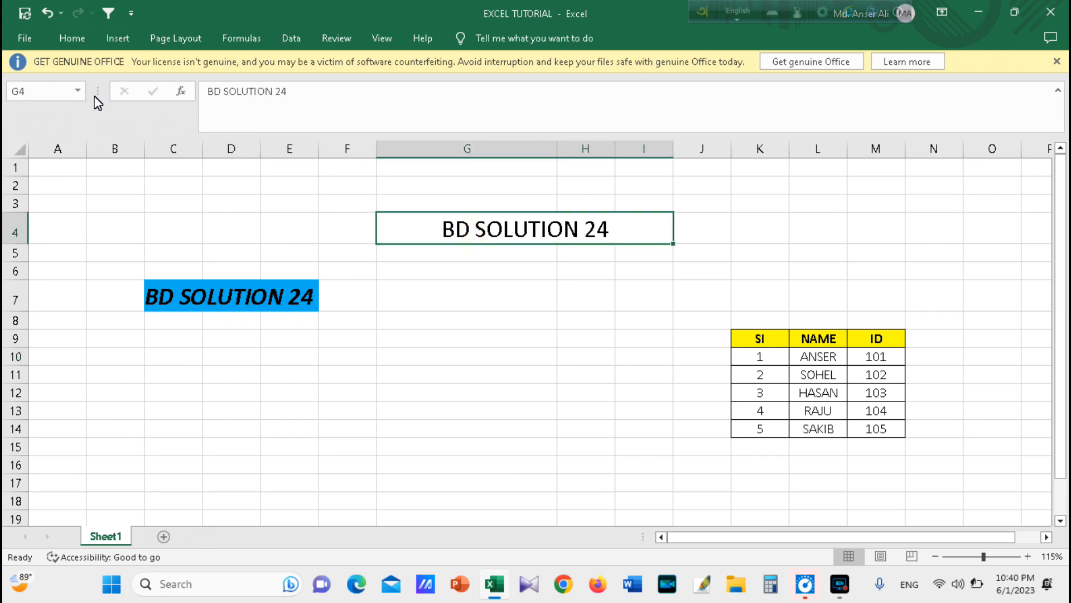
left_click(72, 39)
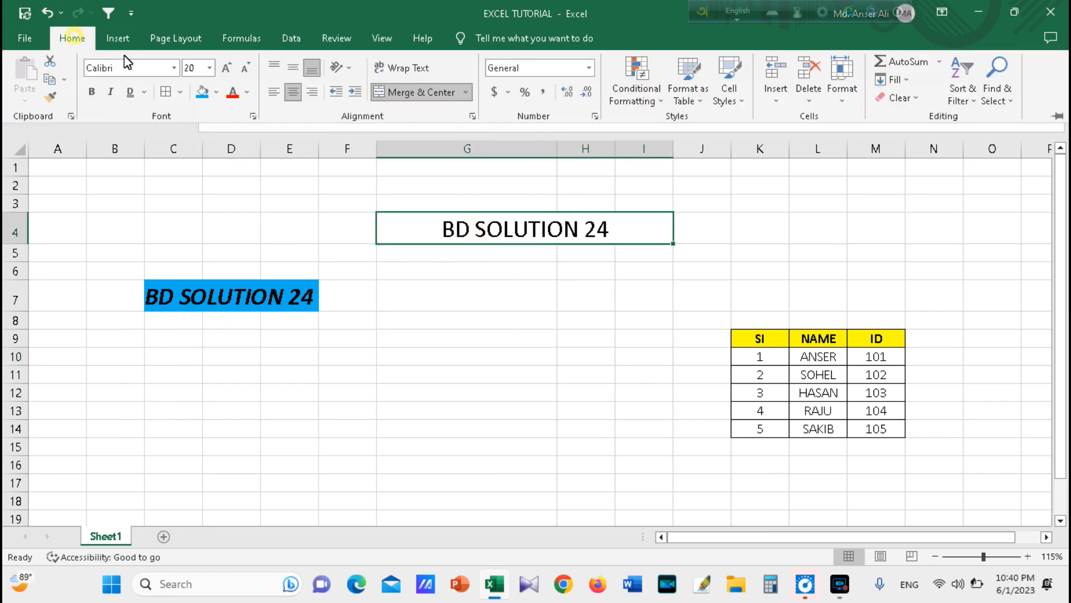
left_click(245, 92)
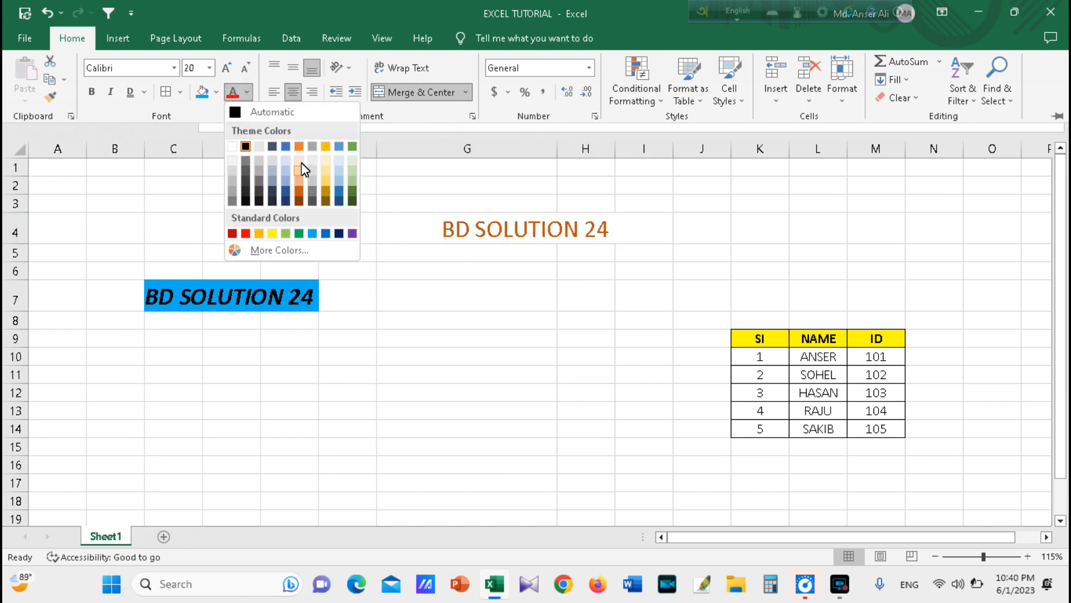
left_click(245, 233)
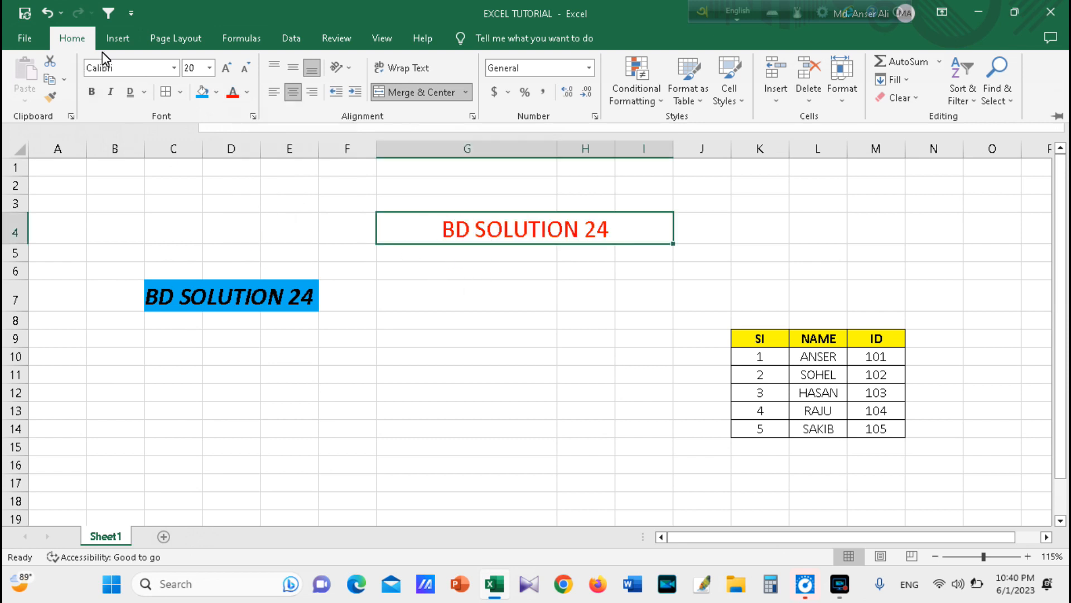
left_click(246, 93)
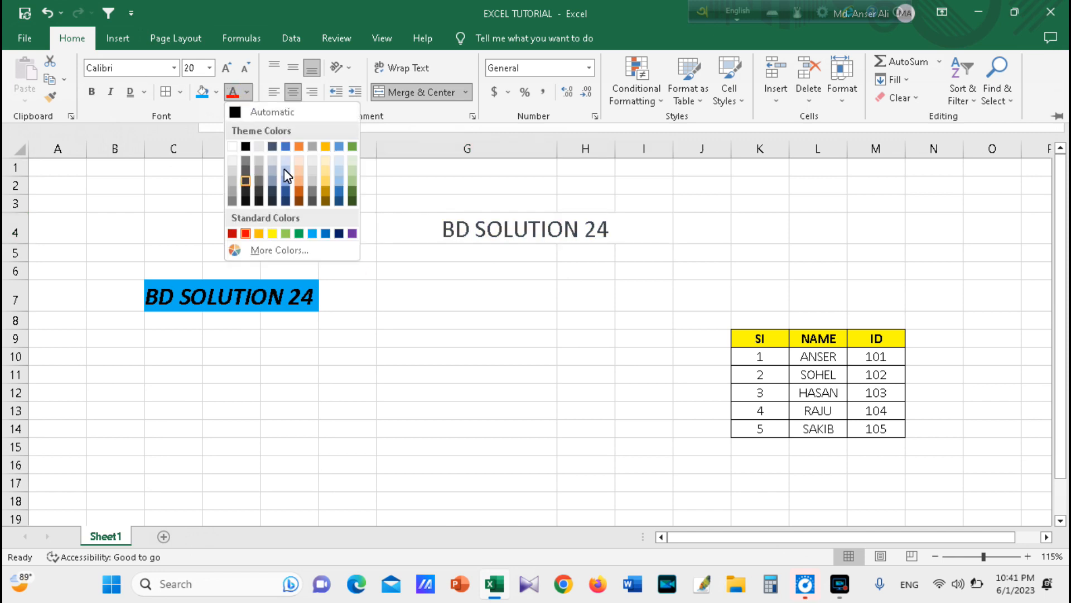
left_click(367, 268)
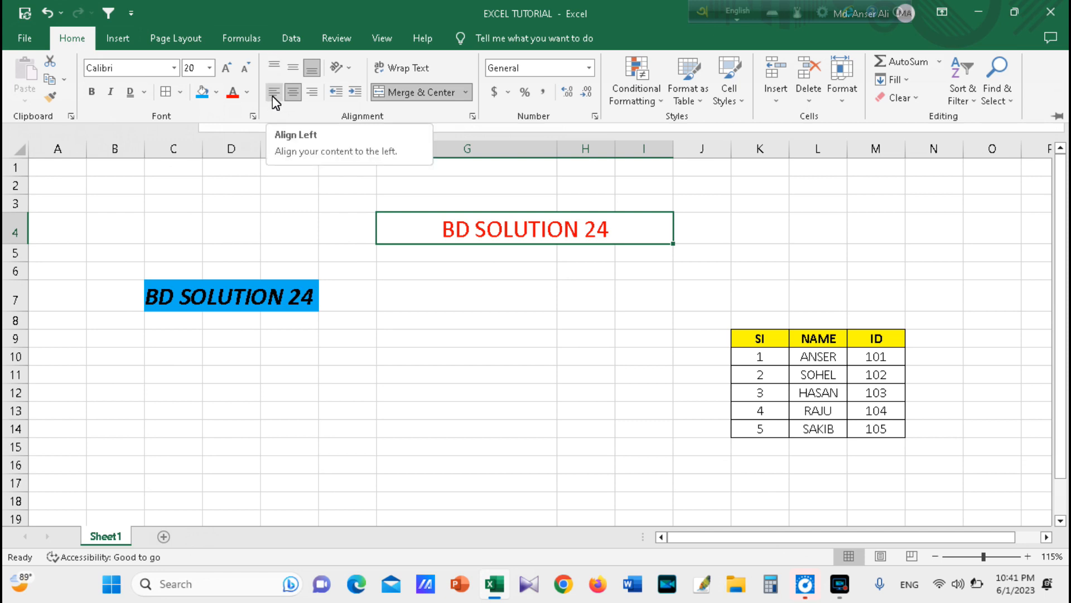
Cycle the horizontal alignment of the SI, NAME and ID table in K9:M14 through left, center and right.
left_click(752, 336)
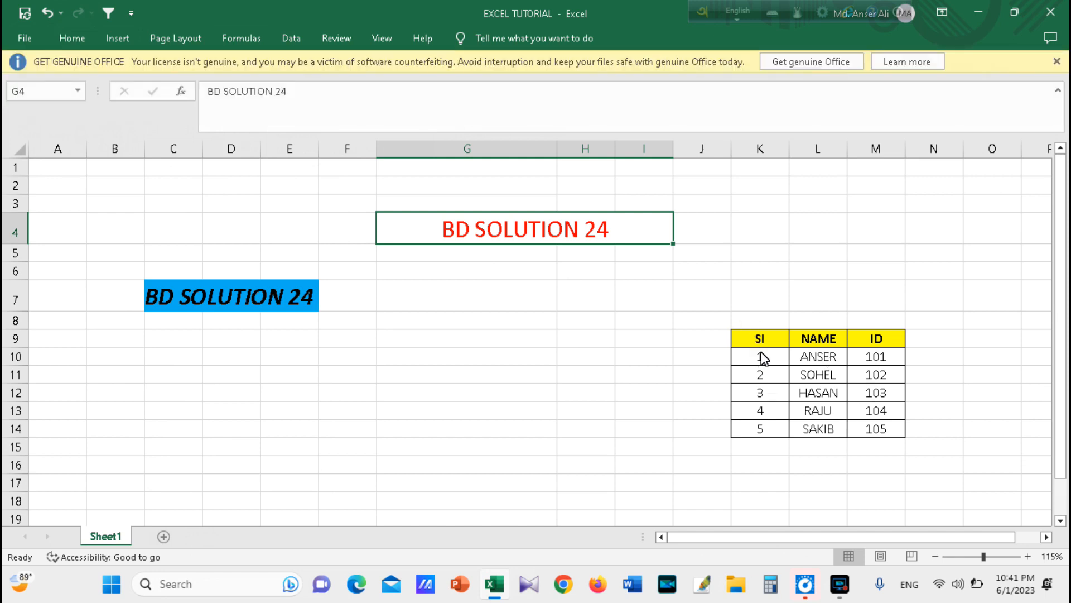
left_click(758, 342)
left_click_drag(760, 339, 879, 428)
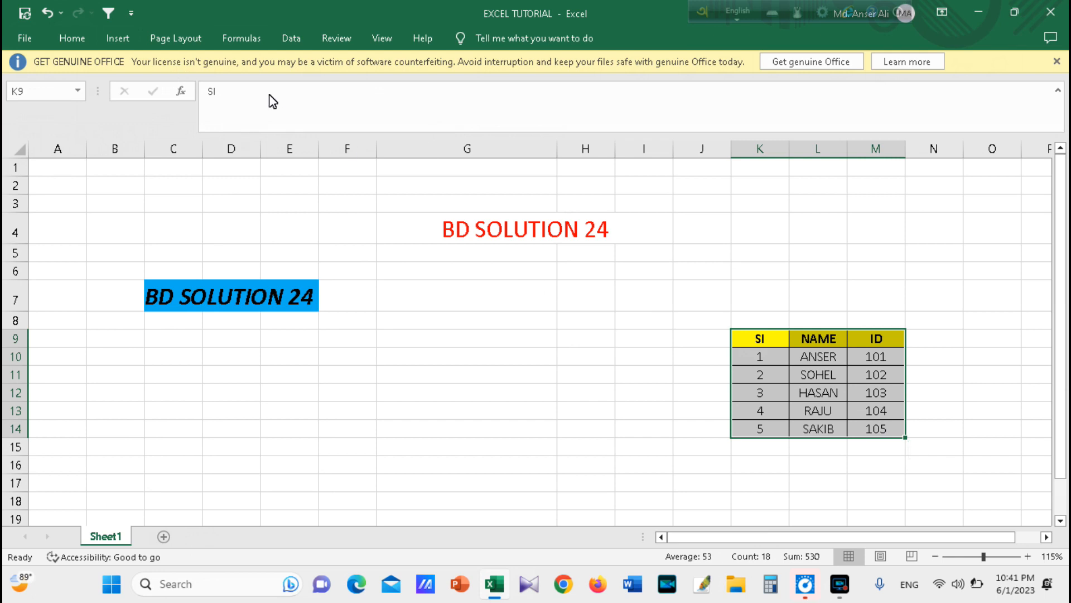
left_click(72, 38)
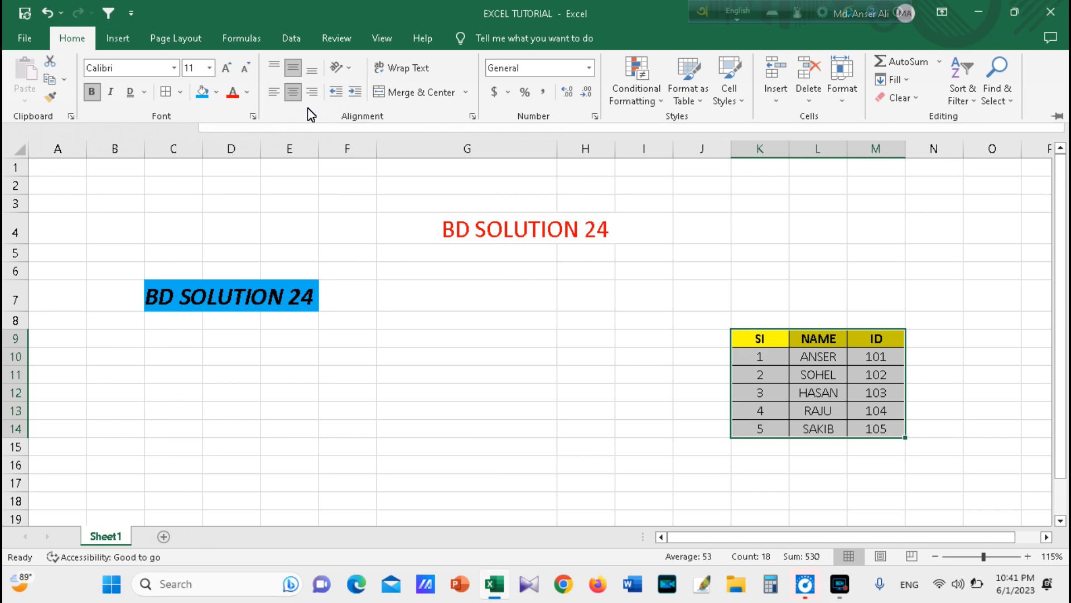
left_click(278, 95)
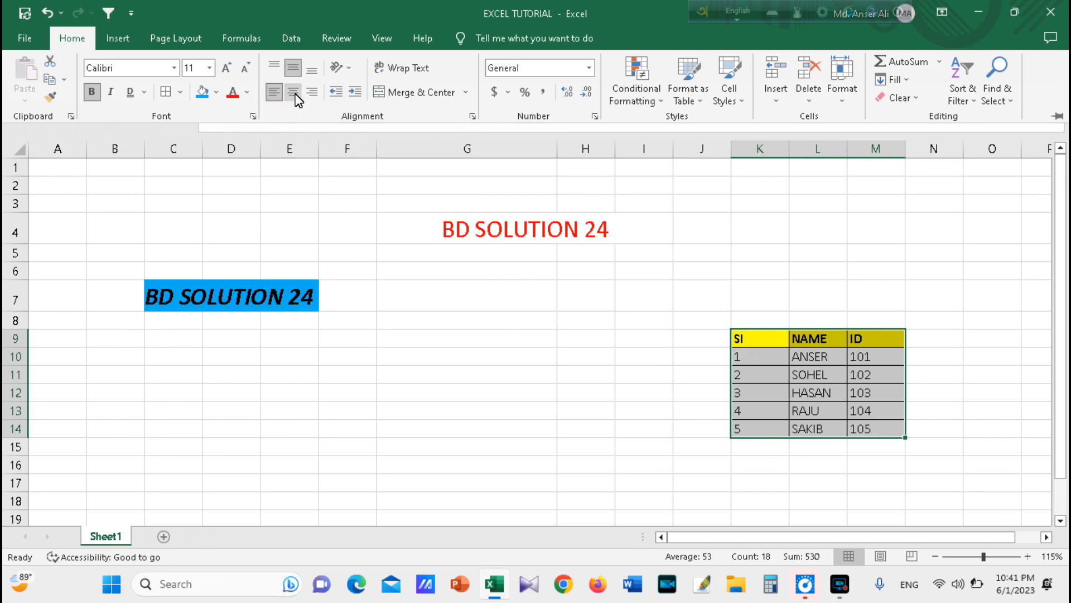
left_click(293, 94)
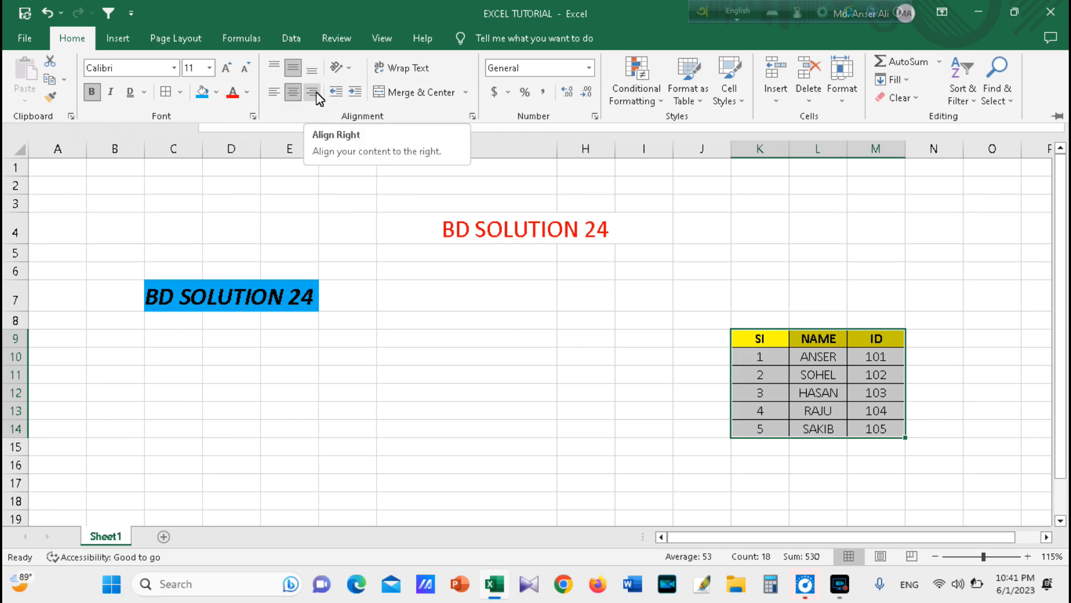
left_click(316, 96)
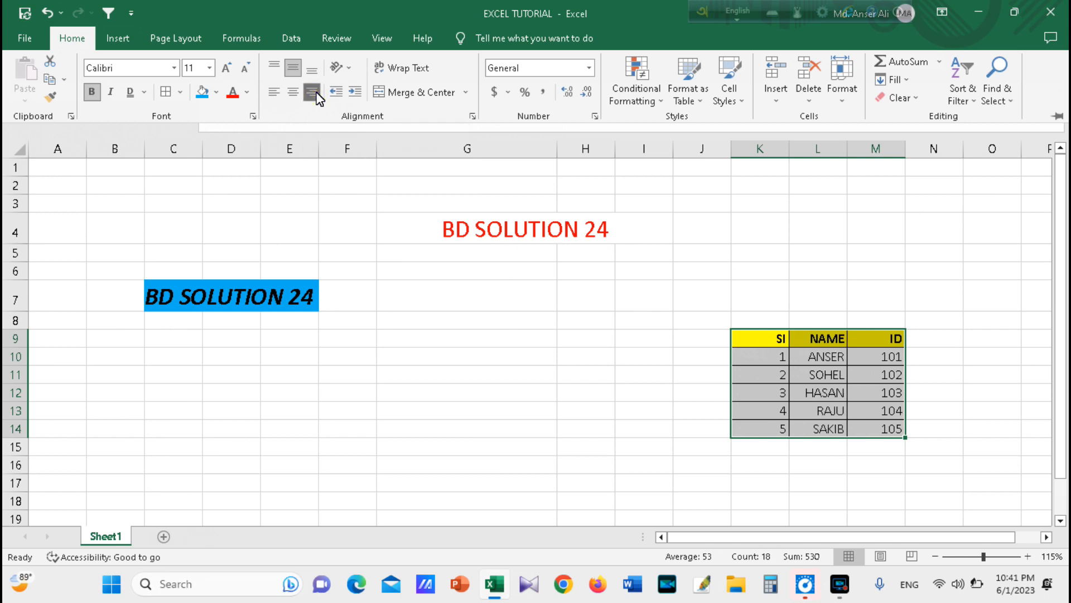
Cycle the vertical alignment of table K9:M14 through top, middle and bottom, and center its text horizontally.
left_click(270, 71)
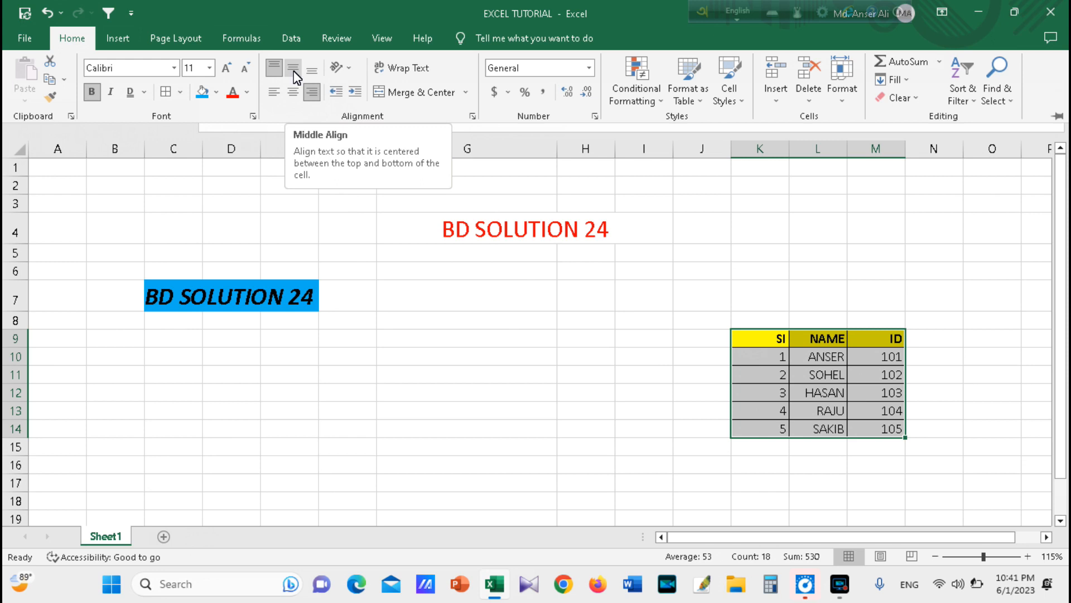
left_click(293, 70)
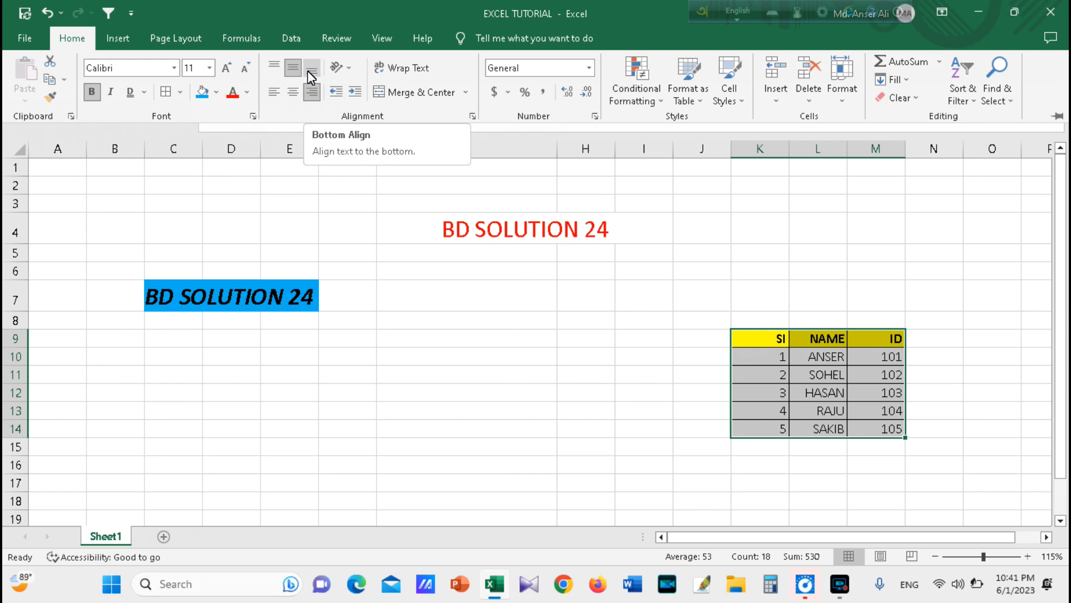
left_click(310, 72)
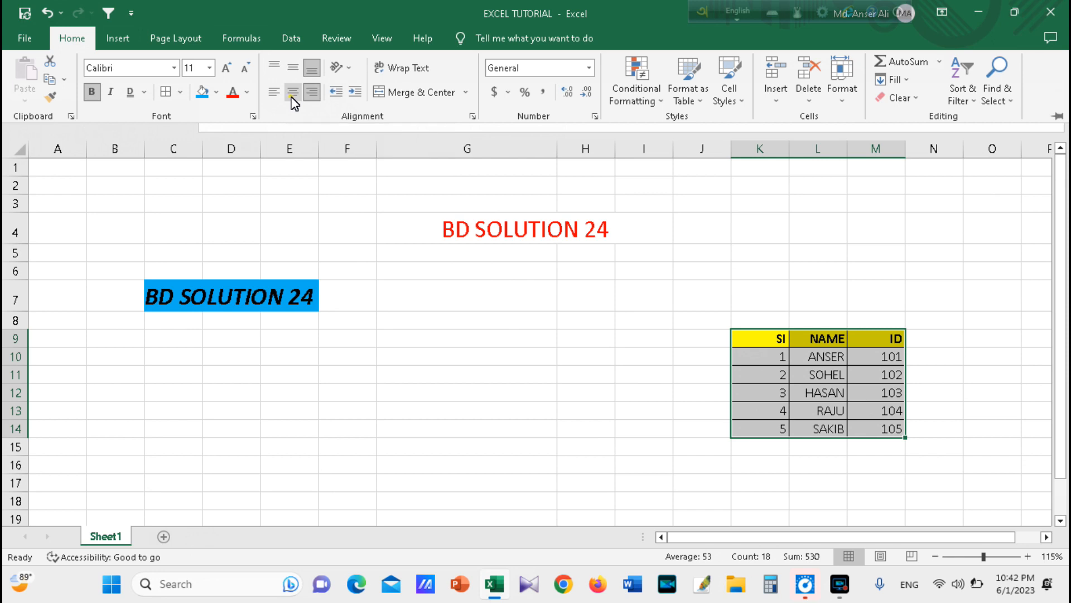
left_click(293, 92)
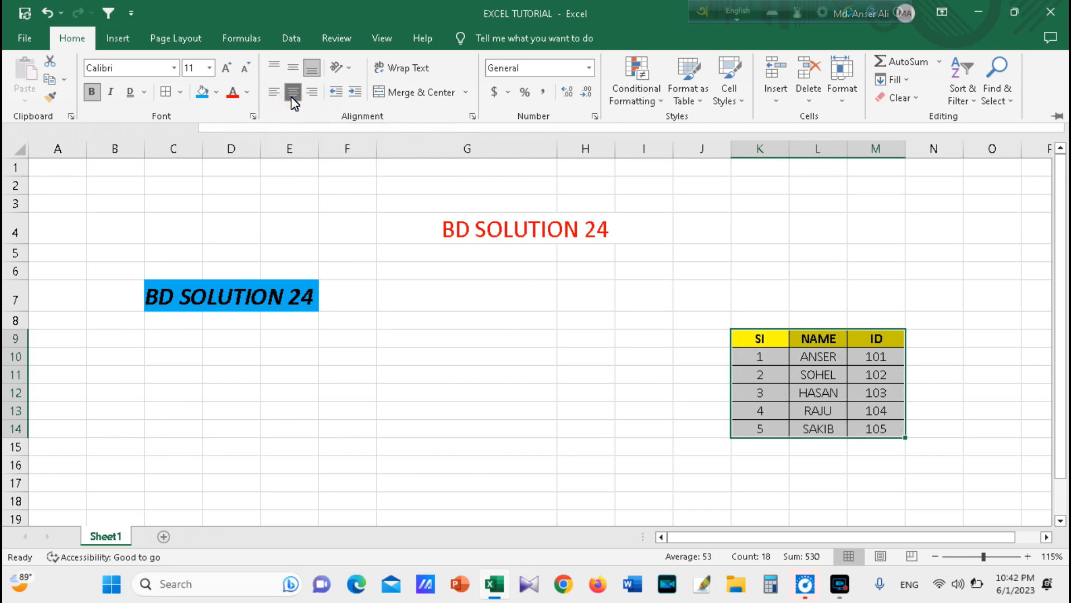